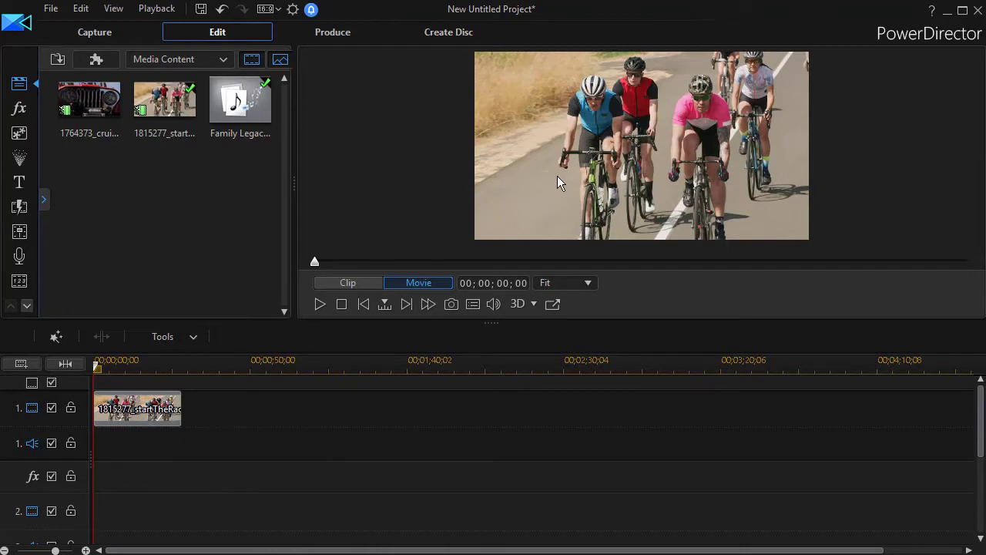
- Shrink the cyclists video and position it in the right half of the preview
{"action": "left_click", "coordinate": [120, 420]}
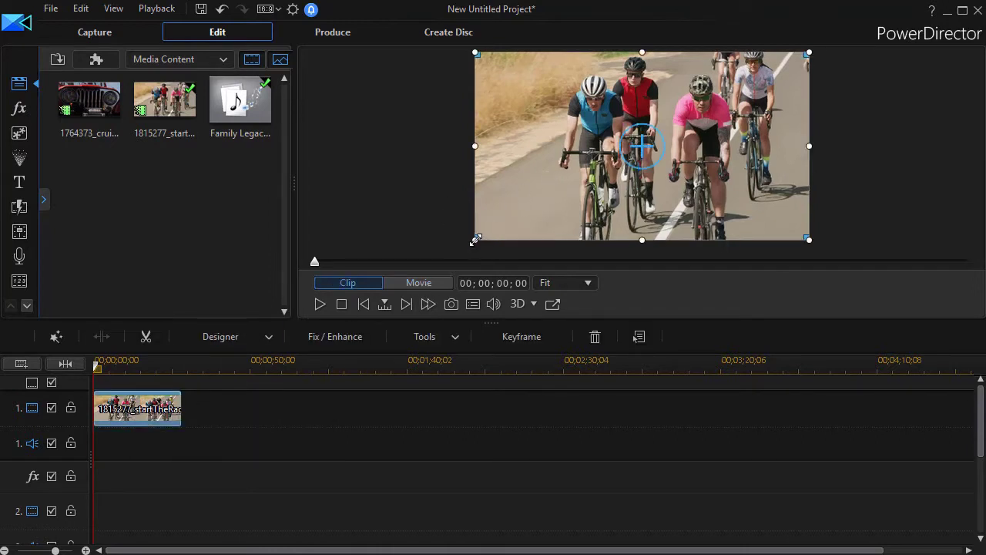
{"action": "left_click_drag", "start_coordinate": [475, 240], "coordinate": [692, 147]}
{"action": "left_click_drag", "start_coordinate": [717, 103], "coordinate": [717, 138]}
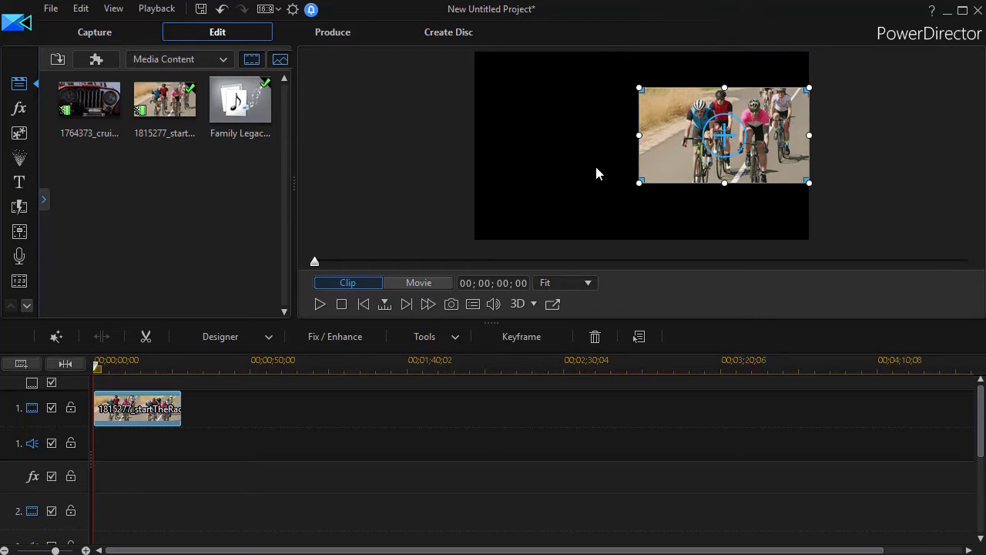
- Add the 1764373_cruising jeep clip to track 2 and size it into the left half beside the cyclists
{"action": "left_click_drag", "start_coordinate": [91, 110], "coordinate": [91, 517]}
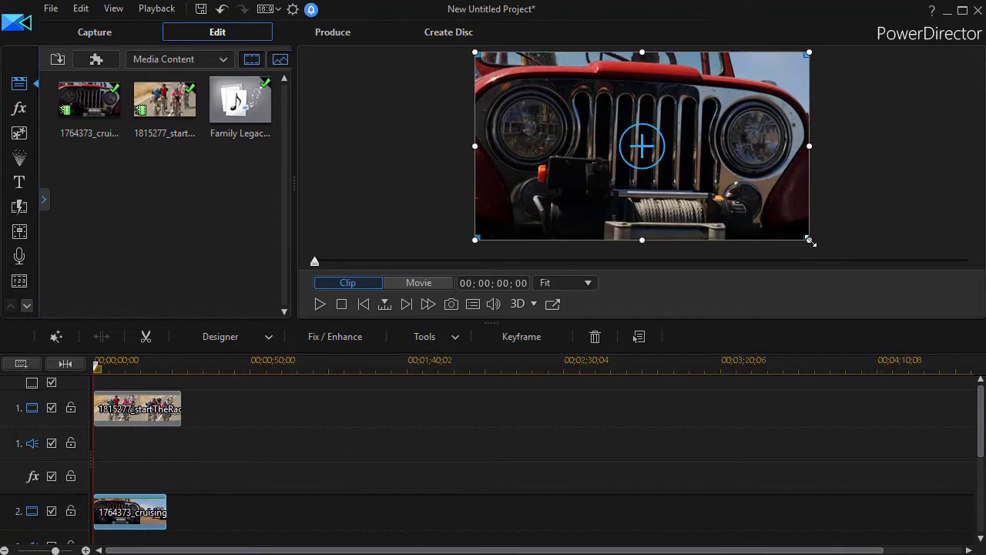
{"action": "left_click_drag", "start_coordinate": [807, 240], "coordinate": [626, 136]}
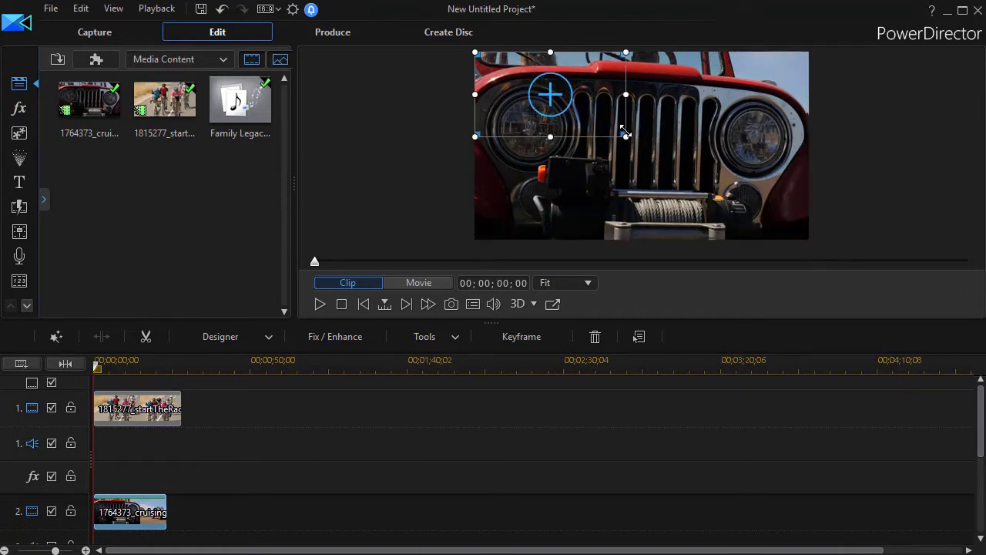
{"action": "left_click_drag", "start_coordinate": [563, 103], "coordinate": [564, 144]}
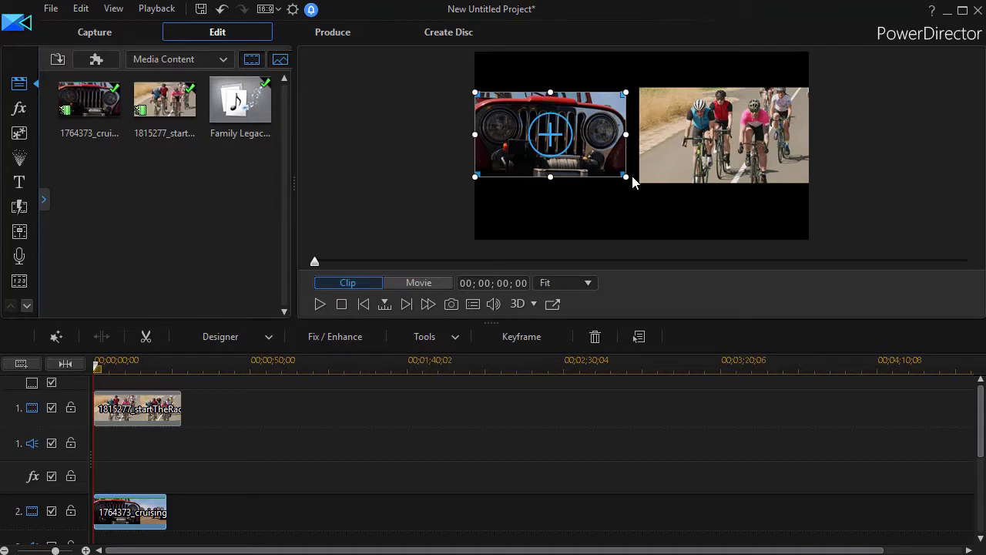
{"action": "left_click_drag", "start_coordinate": [626, 176], "coordinate": [632, 180]}
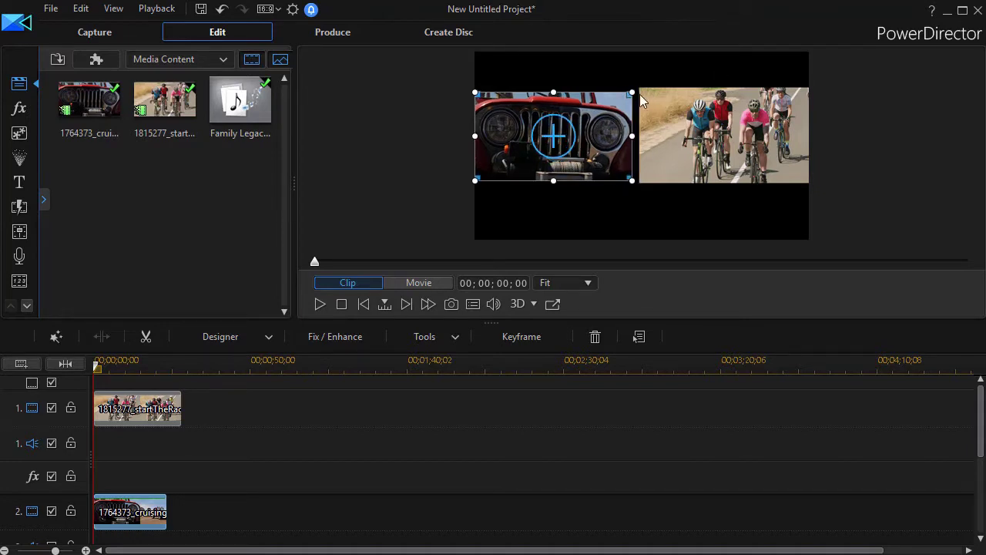
{"action": "left_click_drag", "start_coordinate": [630, 92], "coordinate": [638, 88]}
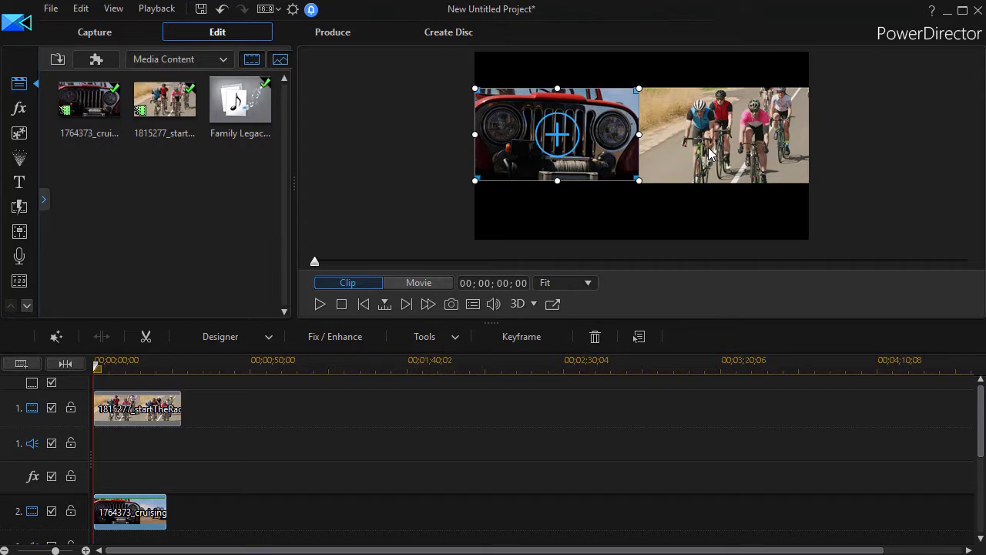
{"action": "left_click", "coordinate": [143, 414]}
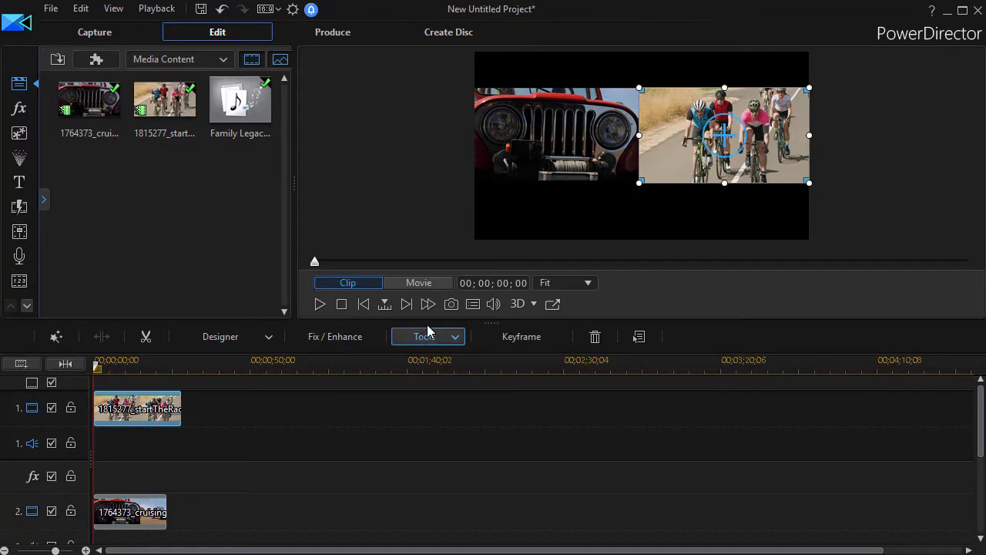
- Enable the Crop & Zoom power tool on the cyclists clip and open its Crop/Zoom editor
{"action": "left_click", "coordinate": [448, 340]}
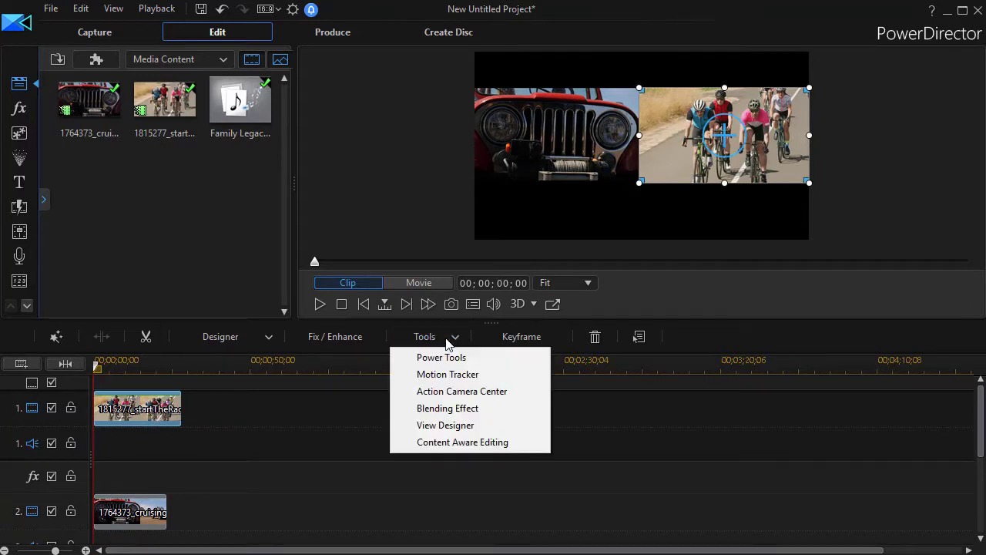
{"action": "left_click", "coordinate": [445, 359]}
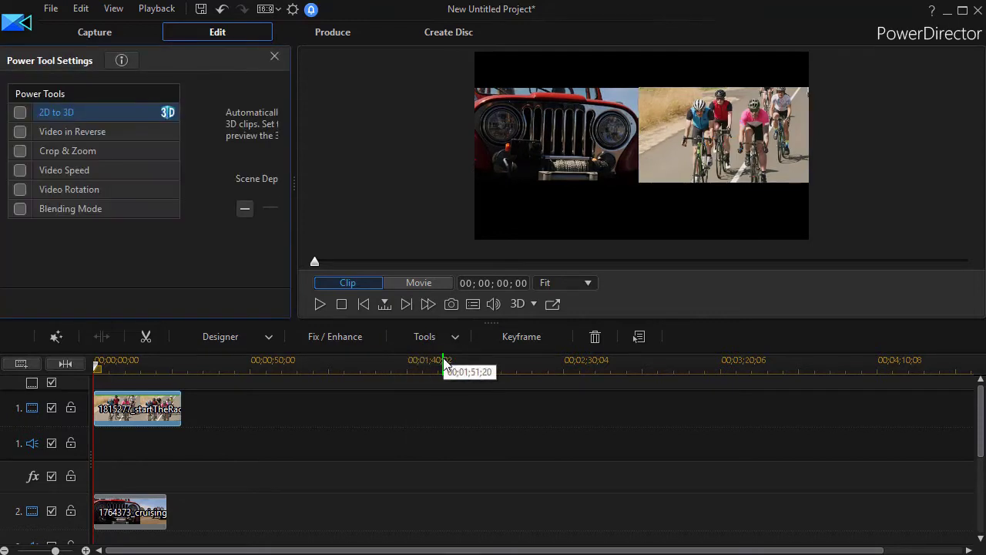
{"action": "left_click", "coordinate": [20, 153]}
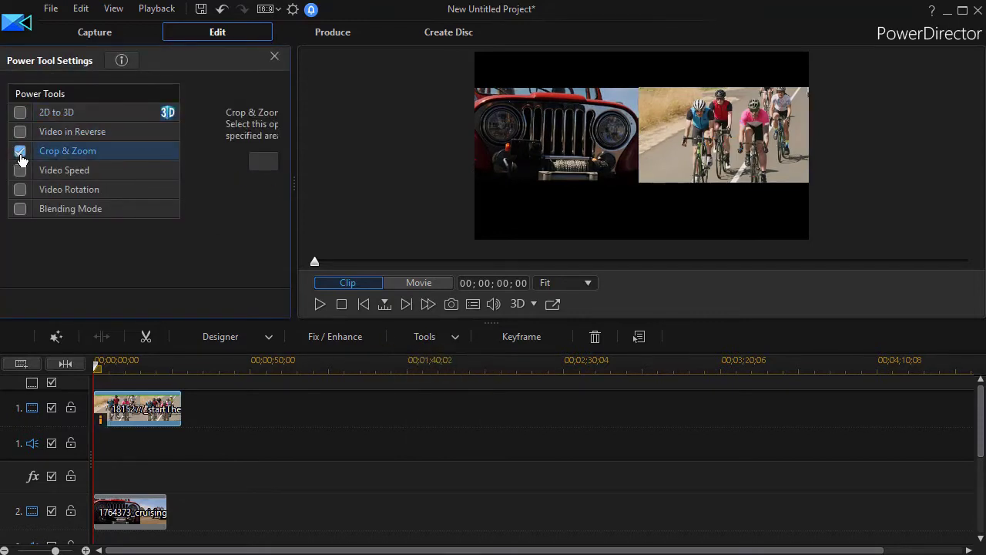
{"action": "left_click_drag", "start_coordinate": [293, 186], "coordinate": [390, 184]}
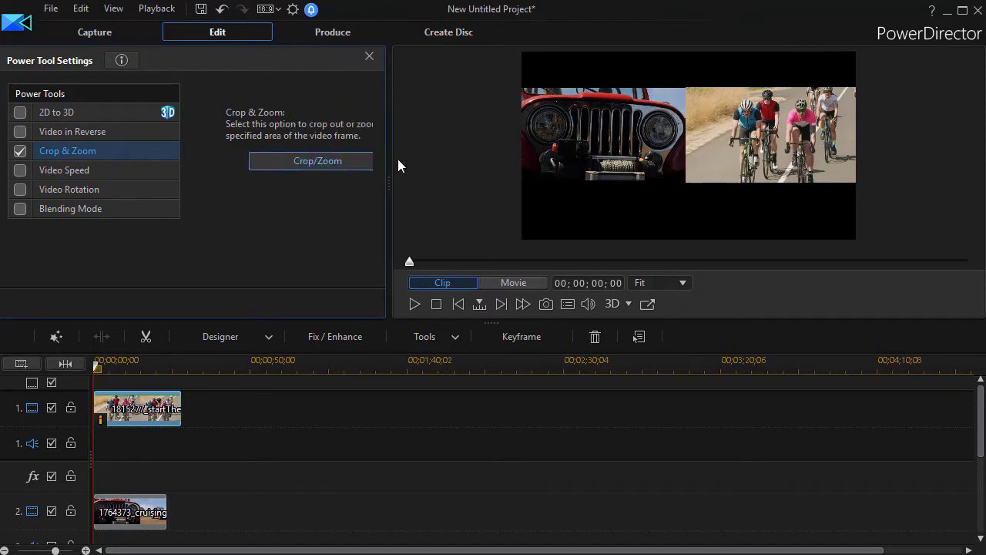
{"action": "left_click", "coordinate": [307, 165]}
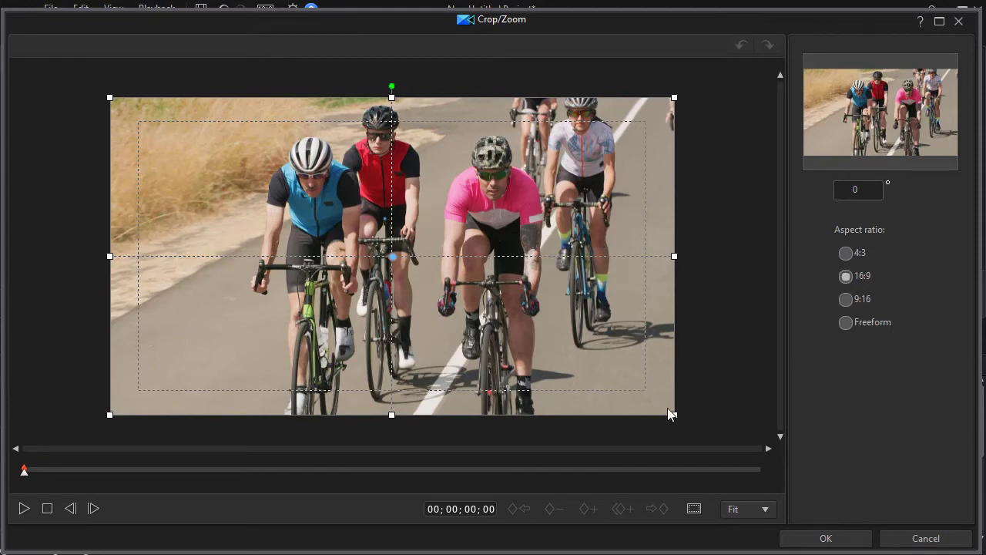
- Set a Freeform crop as a narrow strip over the left half, framing the blue and red riders
{"action": "mouse_move", "coordinate": [674, 416]}
{"action": "left_mouse_down"}
{"action": "mouse_move", "coordinate": [539, 335]}
{"action": "mouse_move", "coordinate": [691, 413]}
{"action": "left_mouse_up"}
{"action": "left_click", "coordinate": [846, 323]}
{"action": "left_click_drag", "start_coordinate": [677, 256], "coordinate": [530, 267]}
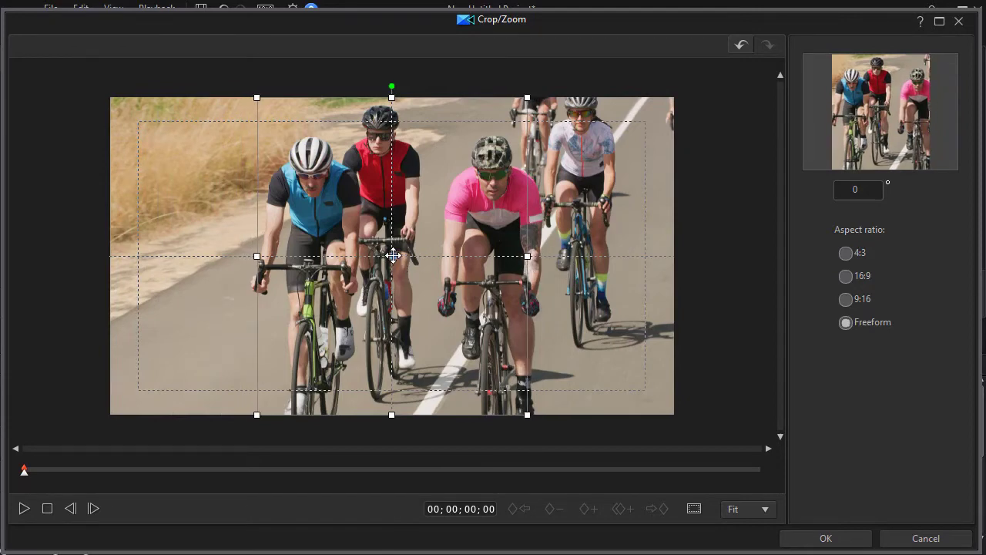
{"action": "left_click_drag", "start_coordinate": [393, 255], "coordinate": [259, 255]}
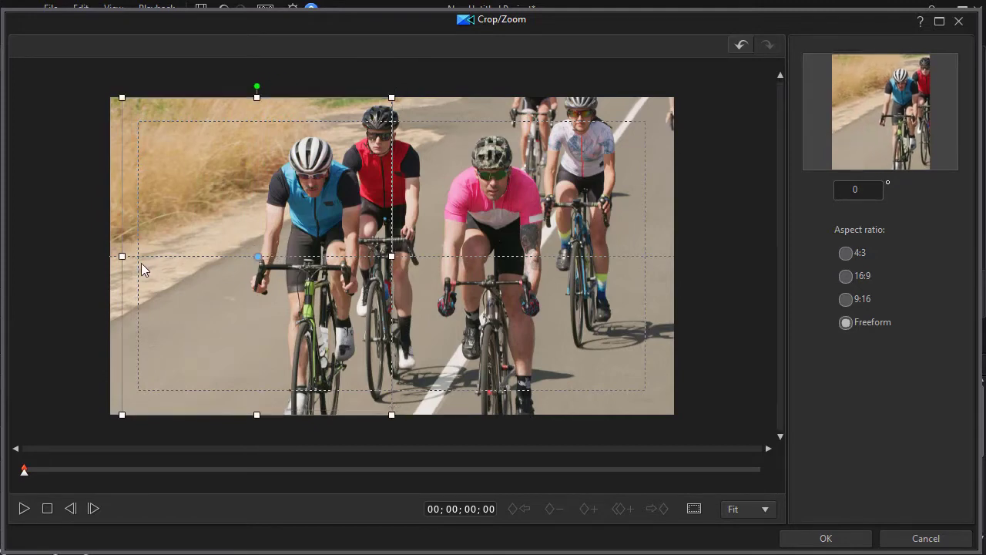
{"action": "left_click_drag", "start_coordinate": [119, 260], "coordinate": [115, 256]}
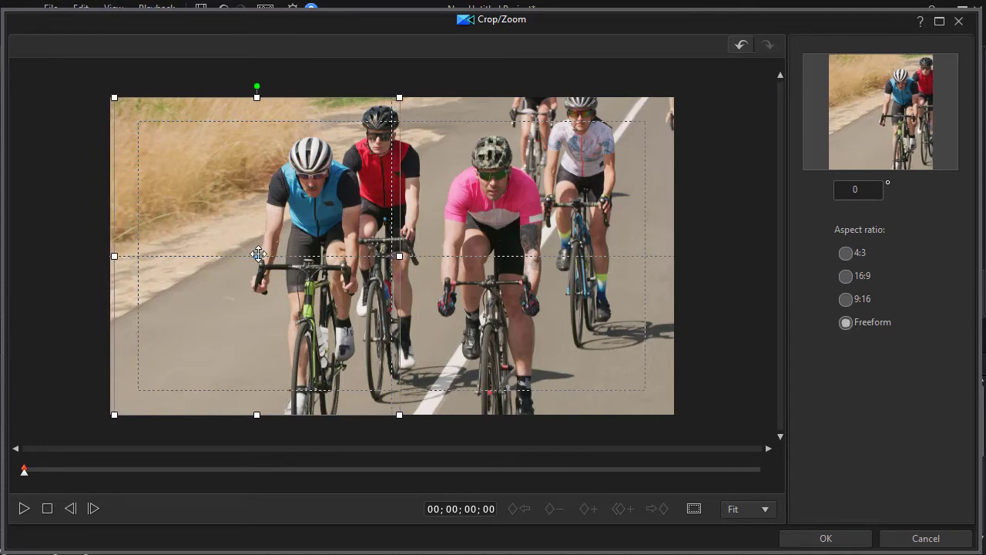
{"action": "left_click_drag", "start_coordinate": [256, 258], "coordinate": [249, 258]}
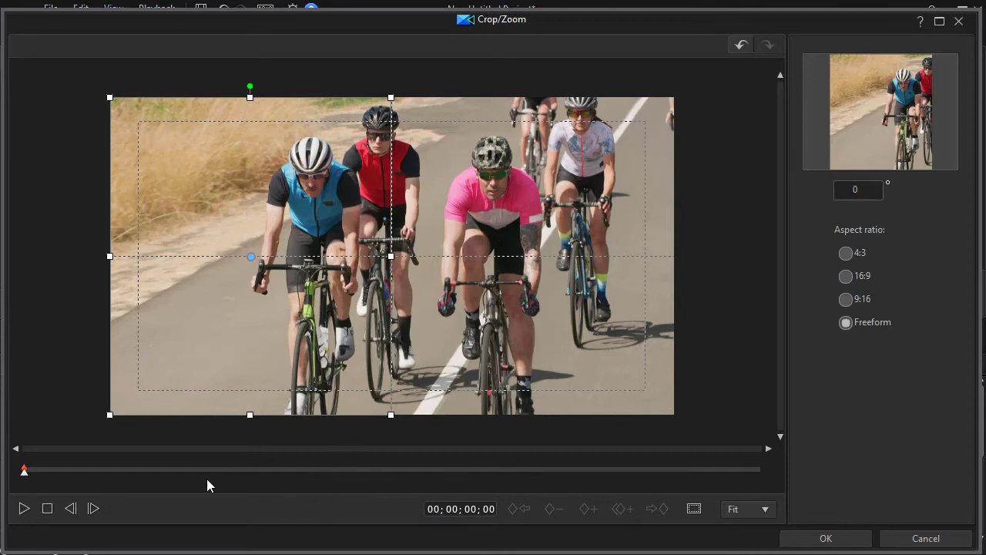
- Add crop keyframes at 06;11, 14;05, 20;26 and at the clip's end
{"action": "left_click_drag", "start_coordinate": [139, 475], "coordinate": [395, 486]}
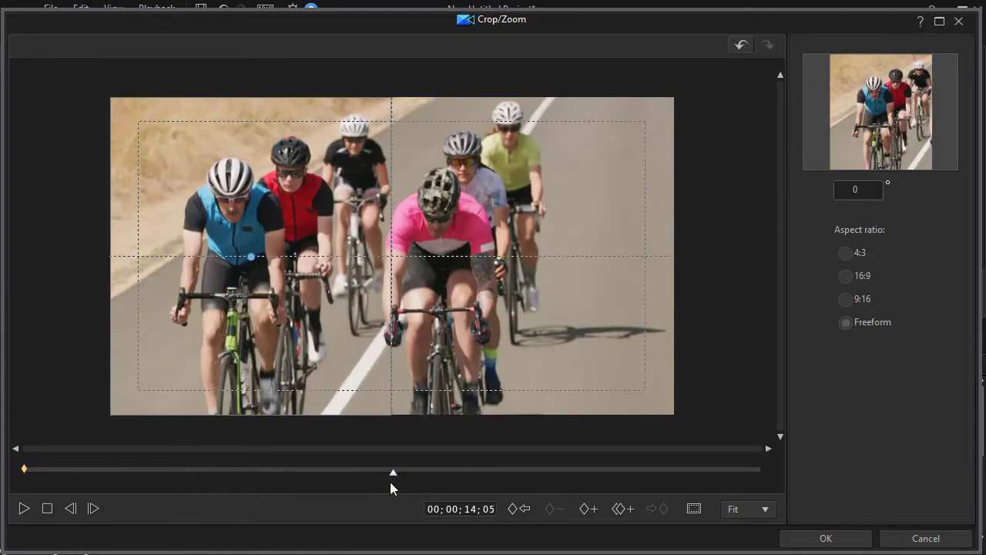
{"action": "left_click", "coordinate": [587, 509]}
{"action": "left_click", "coordinate": [756, 478]}
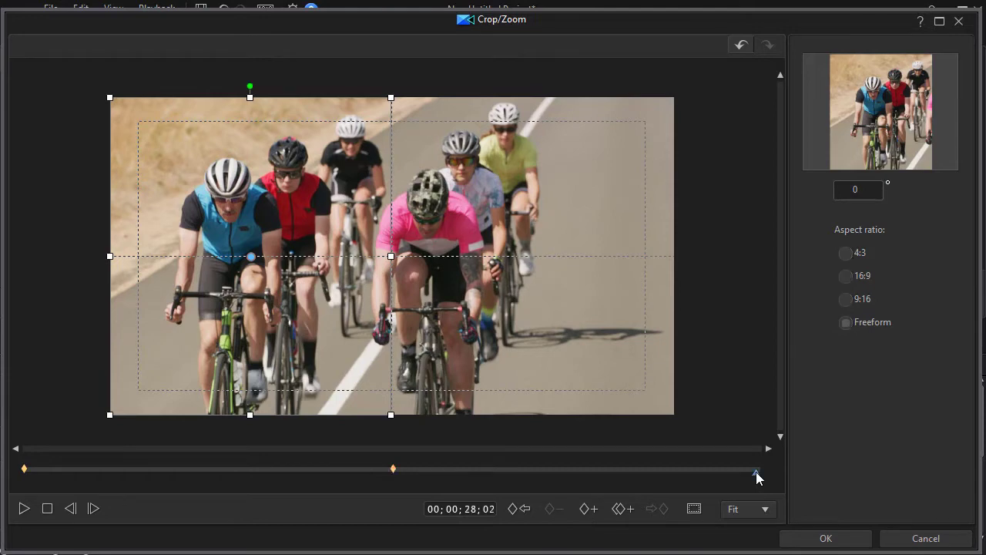
{"action": "left_click", "coordinate": [584, 509]}
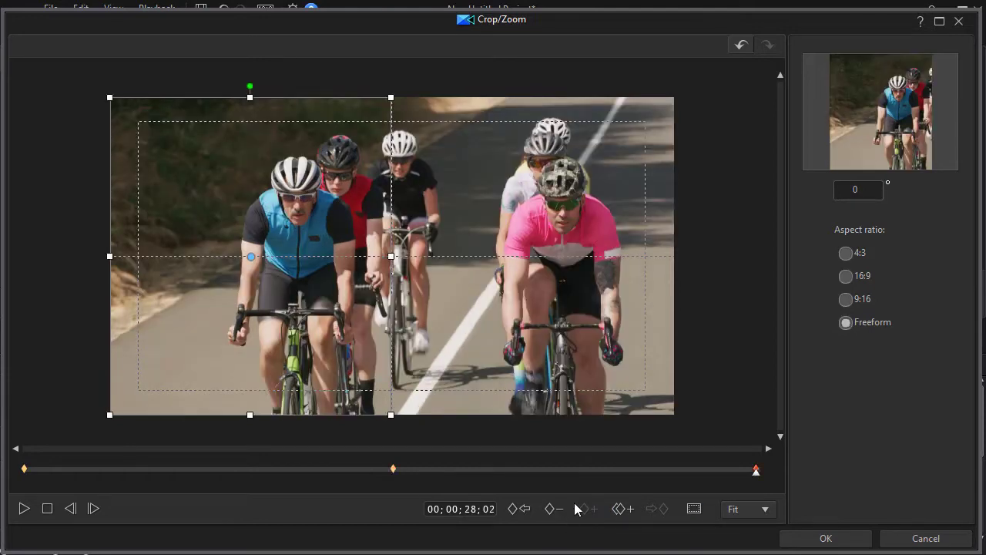
{"action": "left_click", "coordinate": [568, 469]}
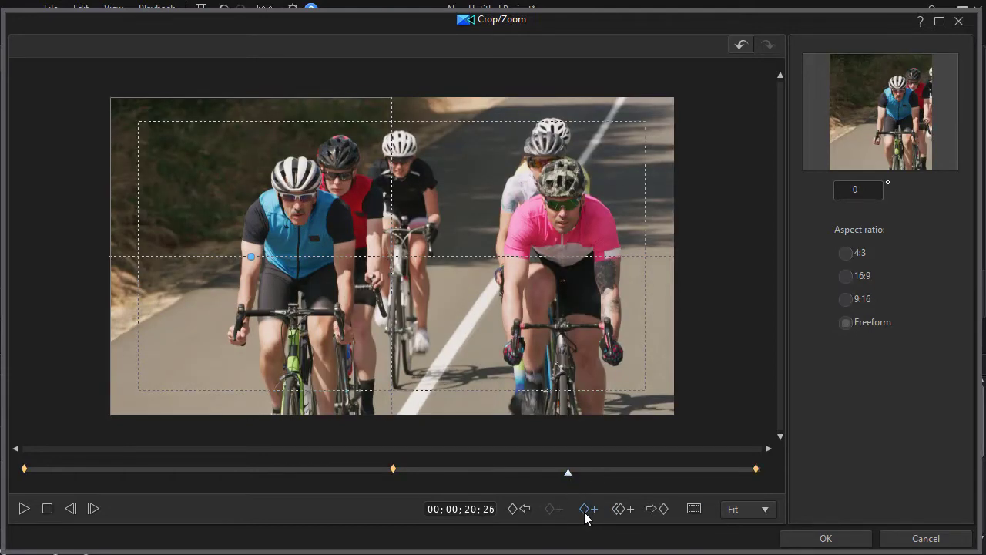
{"action": "left_click", "coordinate": [190, 470]}
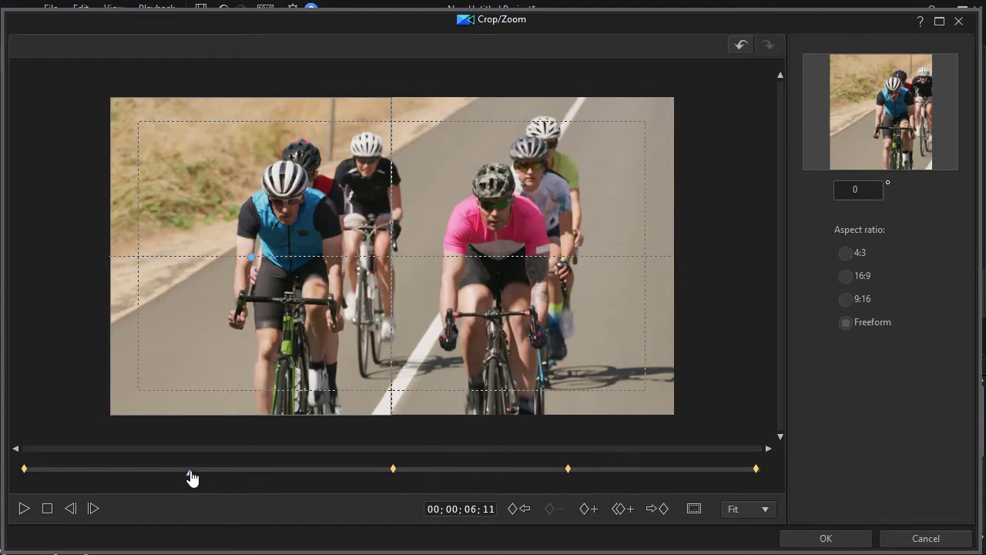
{"action": "left_click", "coordinate": [590, 510]}
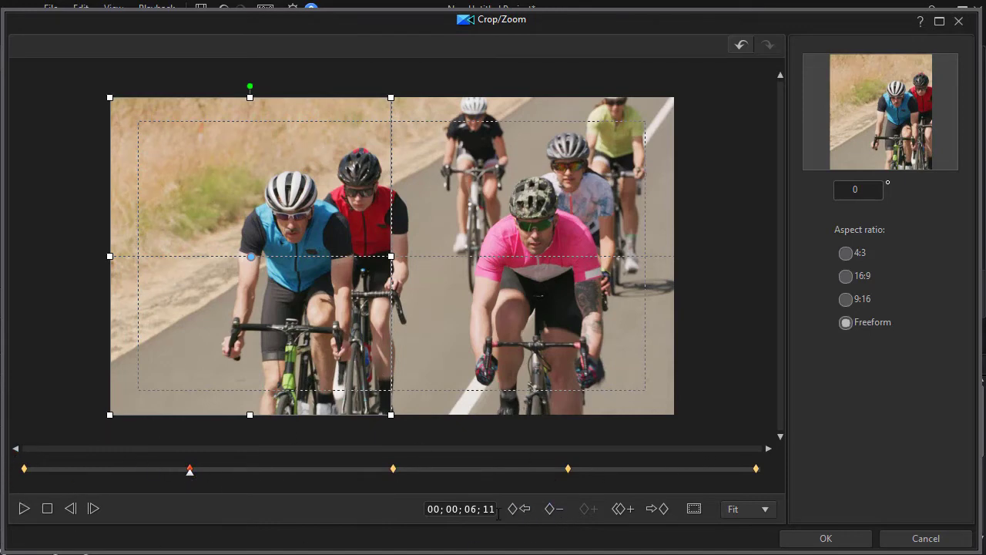
- Drag the crop right at the start and 06;11 keyframes toward the pink rider
{"action": "left_click", "coordinate": [521, 509]}
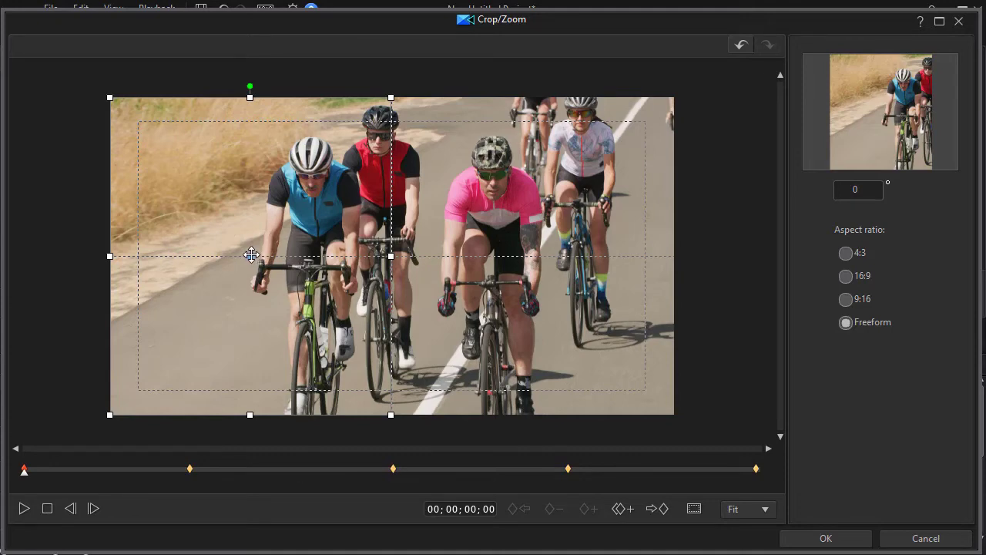
{"action": "left_click_drag", "start_coordinate": [250, 256], "coordinate": [509, 256]}
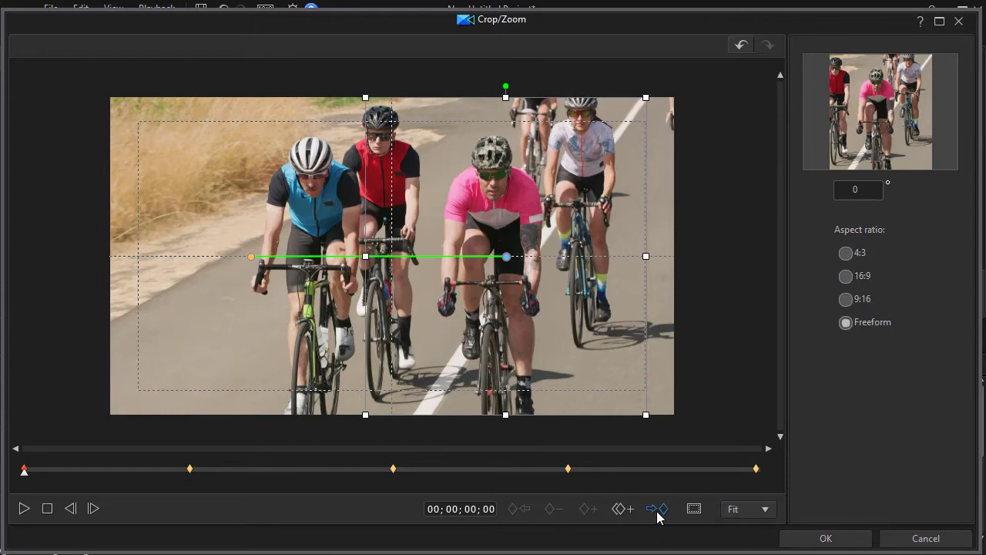
{"action": "left_click", "coordinate": [657, 509]}
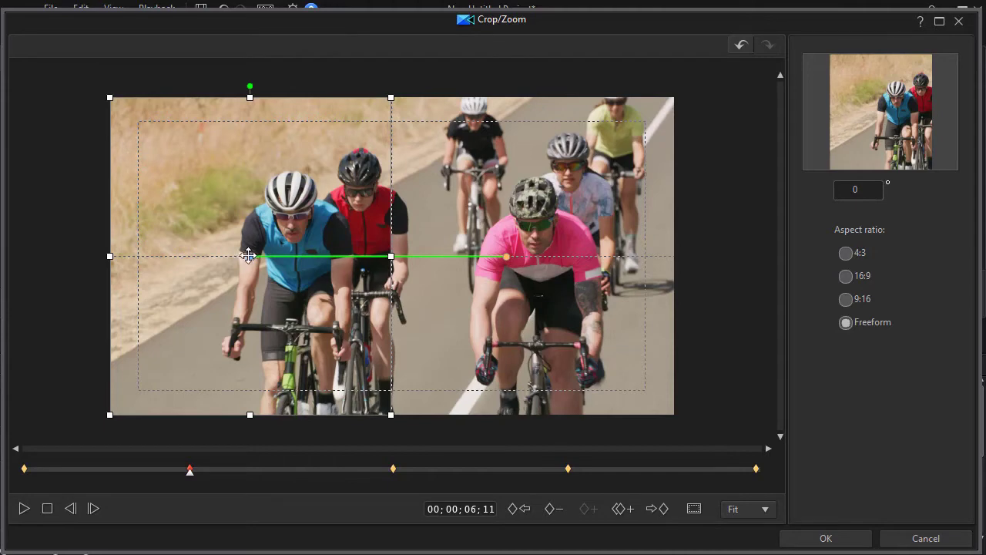
{"action": "left_click_drag", "start_coordinate": [248, 256], "coordinate": [524, 257]}
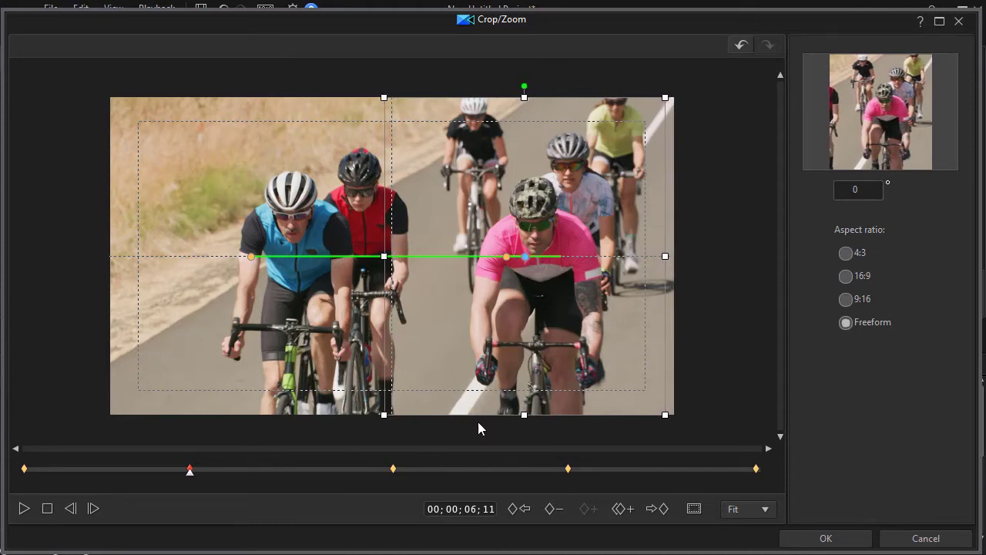
{"action": "left_click", "coordinate": [658, 510]}
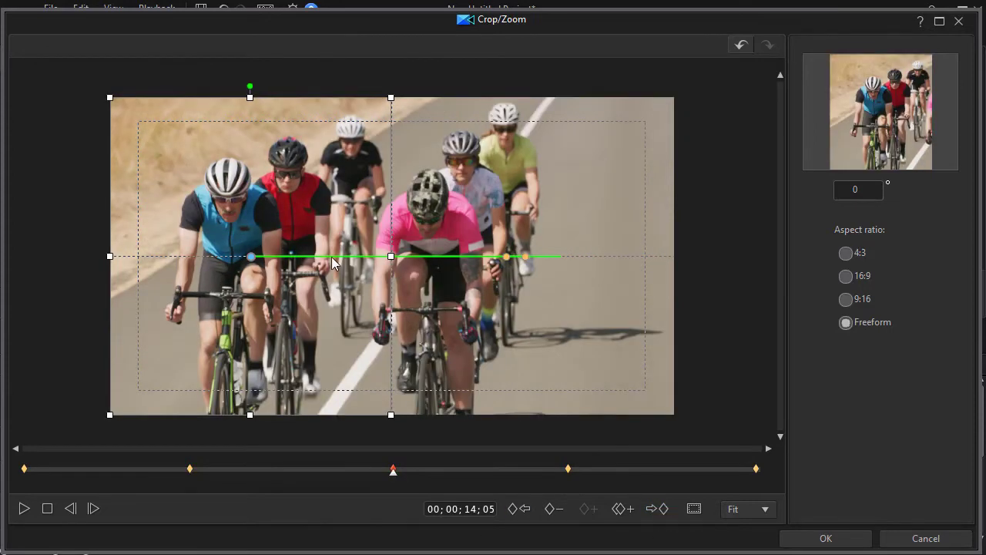
- Move the crop right onto the pink rider at the 14;05, 20;26 and 28;02 keyframes
{"action": "left_click_drag", "start_coordinate": [248, 256], "coordinate": [453, 252]}
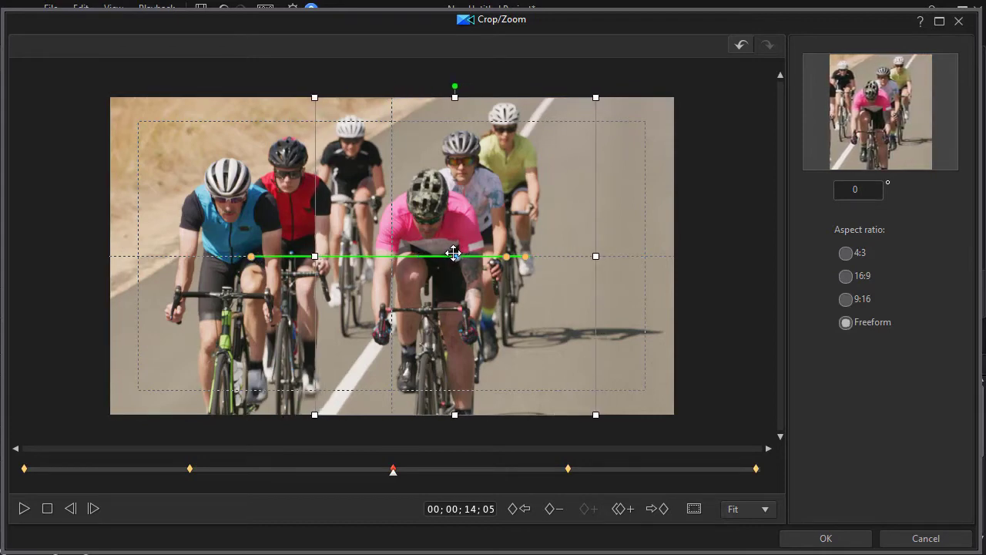
{"action": "left_click", "coordinate": [660, 512]}
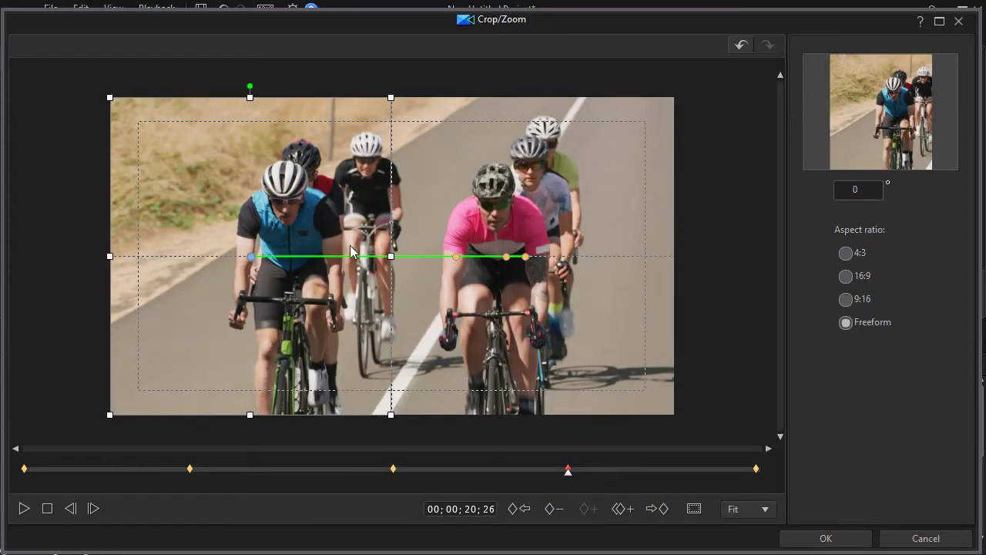
{"action": "left_click_drag", "start_coordinate": [249, 257], "coordinate": [501, 257]}
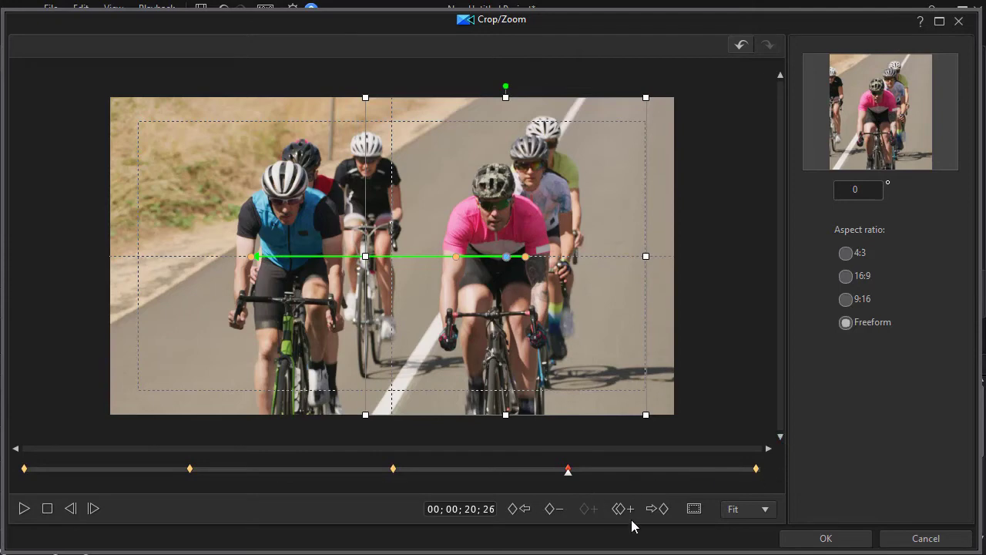
{"action": "left_click", "coordinate": [656, 510]}
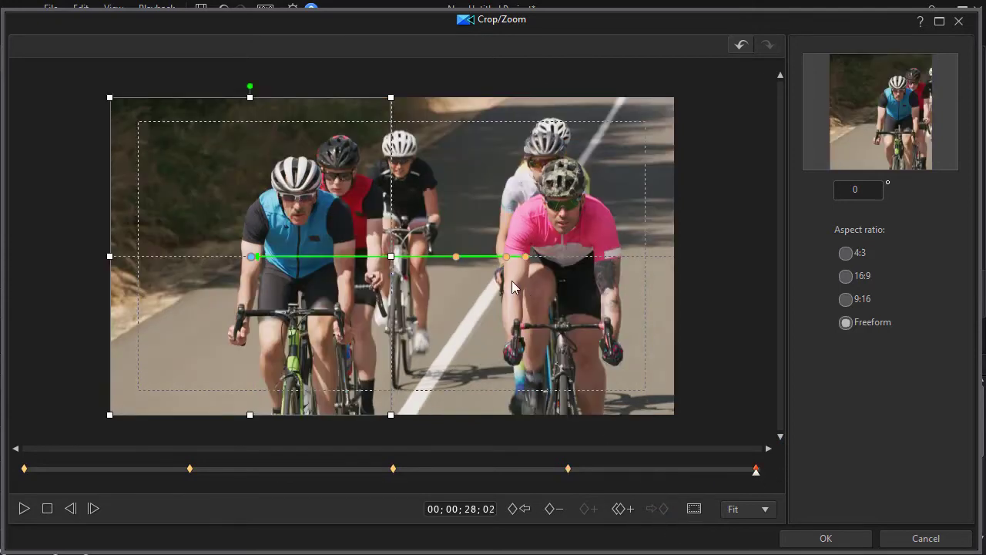
{"action": "left_click_drag", "start_coordinate": [250, 257], "coordinate": [533, 256]}
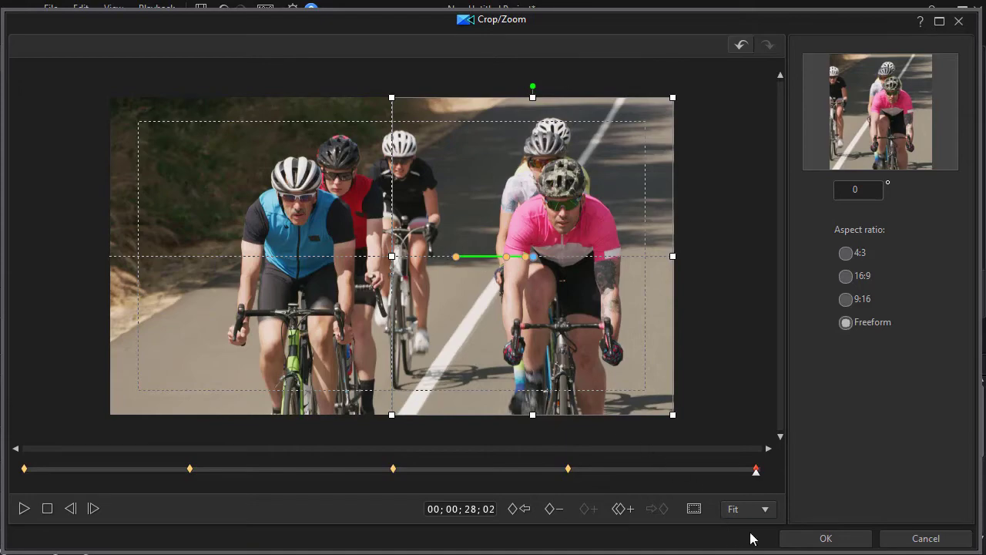
- Confirm the keyframed crop and close the Crop/Zoom editor
{"action": "left_click", "coordinate": [836, 540]}
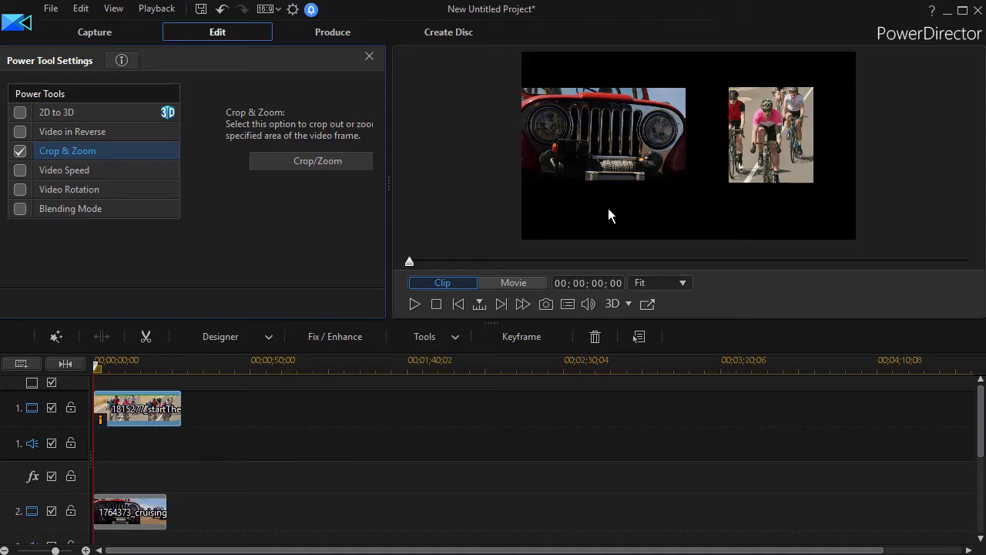
- Scale the cropped cyclists clip to width 0.508, height 1.022 so it fills the right half
{"action": "double_click", "coordinate": [147, 417]}
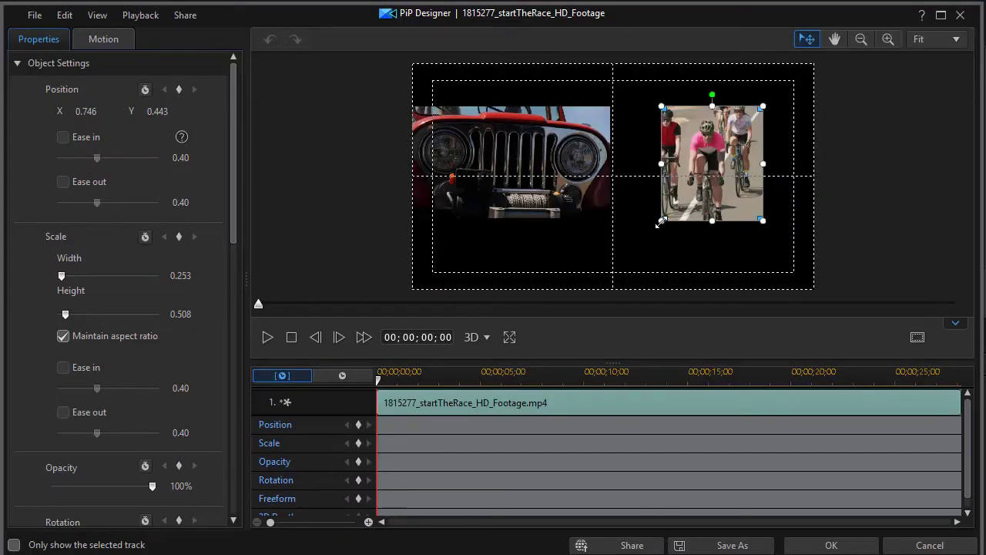
{"action": "left_click_drag", "start_coordinate": [661, 220], "coordinate": [531, 285]}
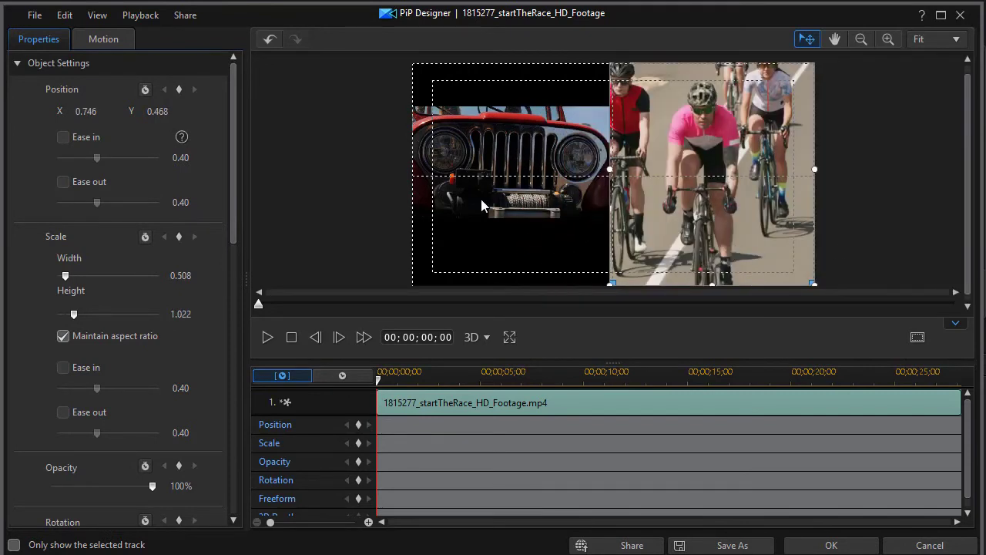
{"action": "left_click", "coordinate": [831, 545]}
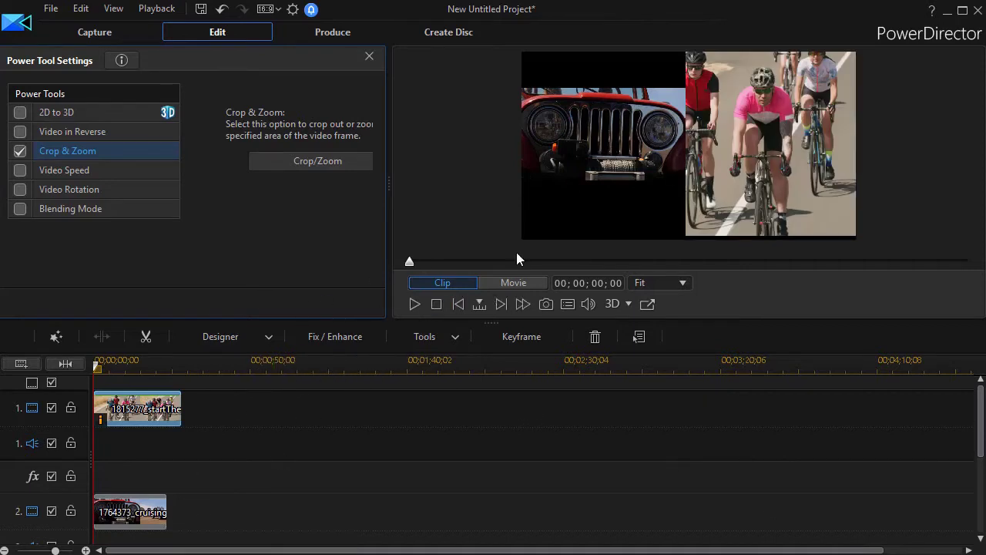
- Delete the resized jeep clip and place a fresh full-frame 1764373_cruising copy on track 2
{"action": "left_click", "coordinate": [143, 530]}
{"action": "key", "text": "Delete"}
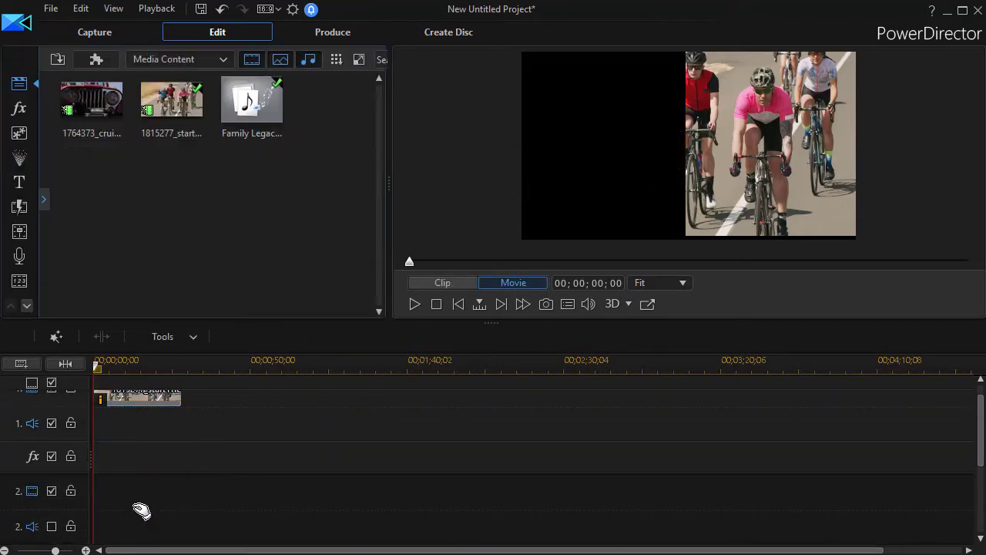
{"action": "left_click", "coordinate": [414, 305]}
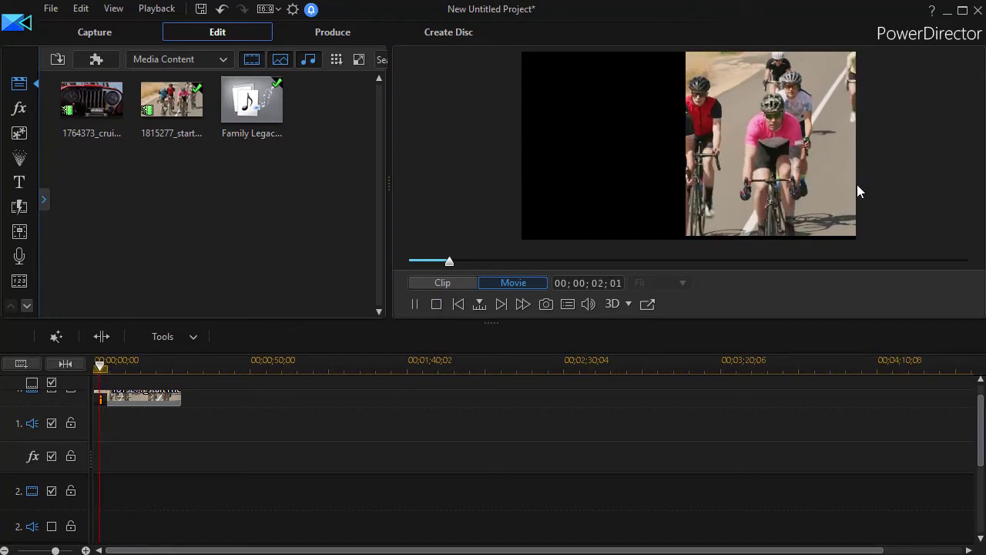
{"action": "left_click", "coordinate": [412, 302]}
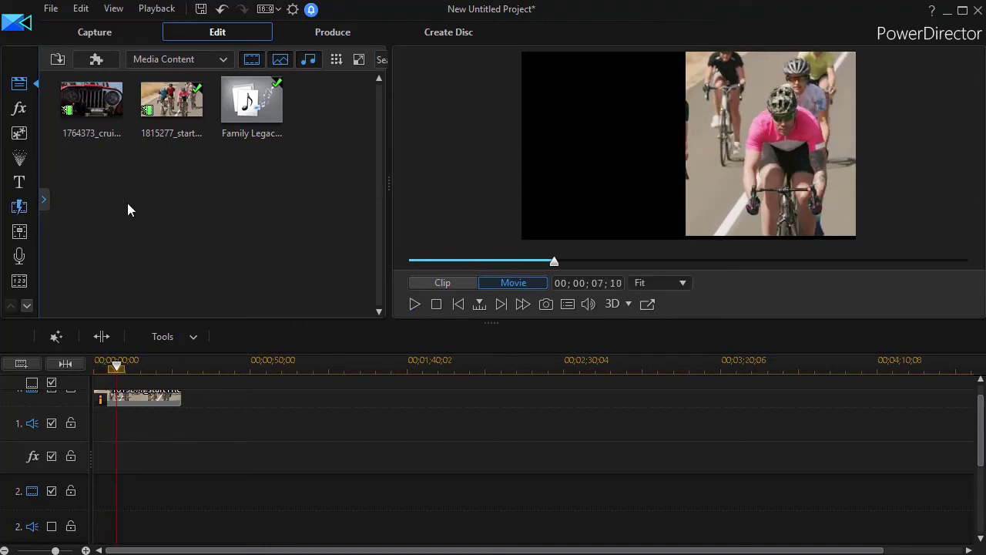
{"action": "left_click_drag", "start_coordinate": [85, 100], "coordinate": [97, 496]}
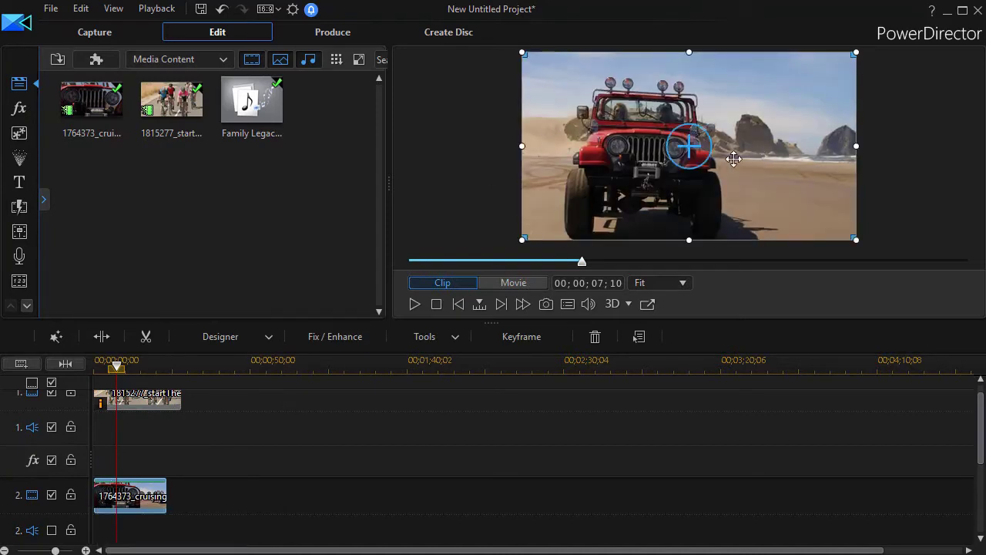
- Enable Crop & Zoom on the jeep clip and open its Crop/Zoom editor at 16:9
{"action": "left_click", "coordinate": [435, 335]}
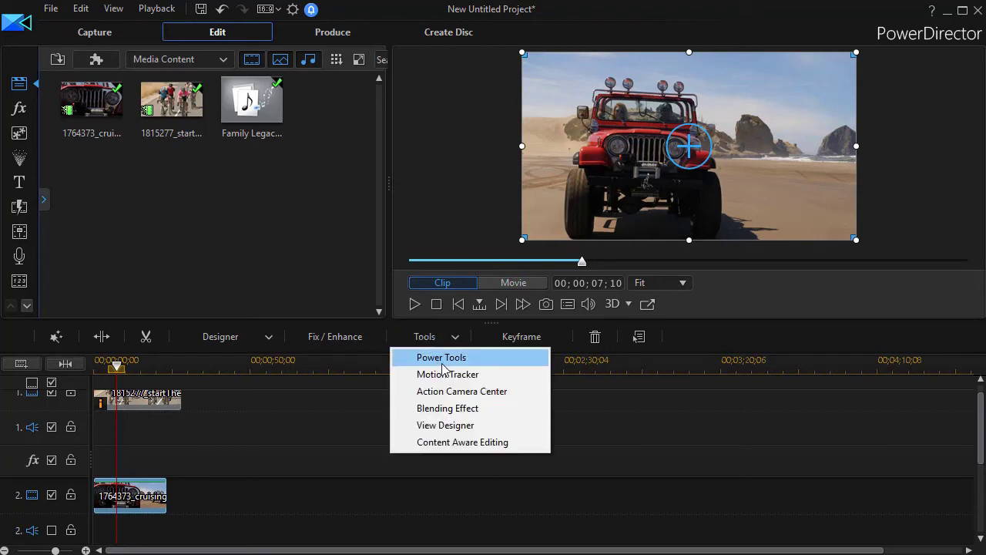
{"action": "left_click", "coordinate": [442, 357]}
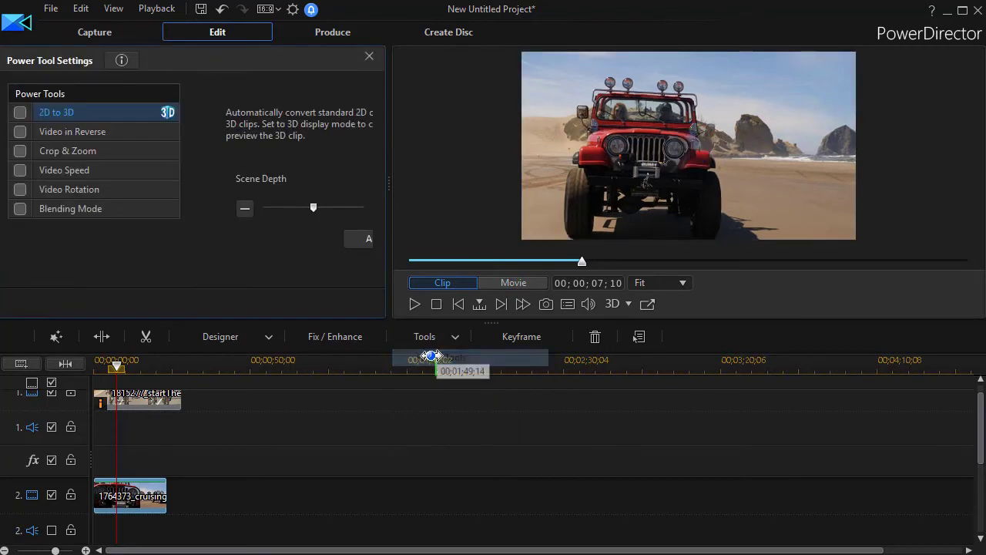
{"action": "left_click", "coordinate": [20, 151]}
{"action": "left_click", "coordinate": [326, 165]}
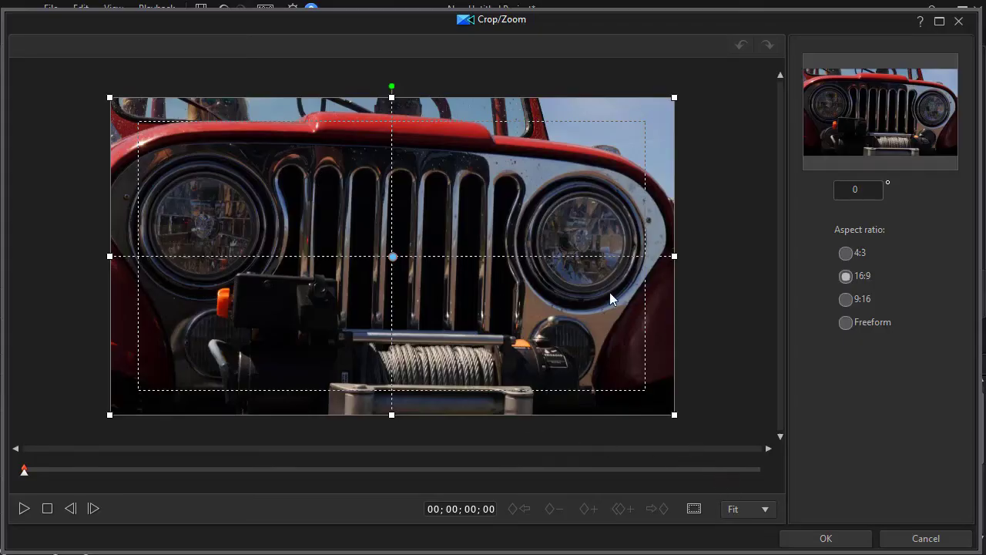
- Switch the jeep crop to Freeform and narrow it to a tall box over the frame's left half
{"action": "left_click", "coordinate": [846, 323]}
{"action": "left_click_drag", "start_coordinate": [674, 255], "coordinate": [521, 261]}
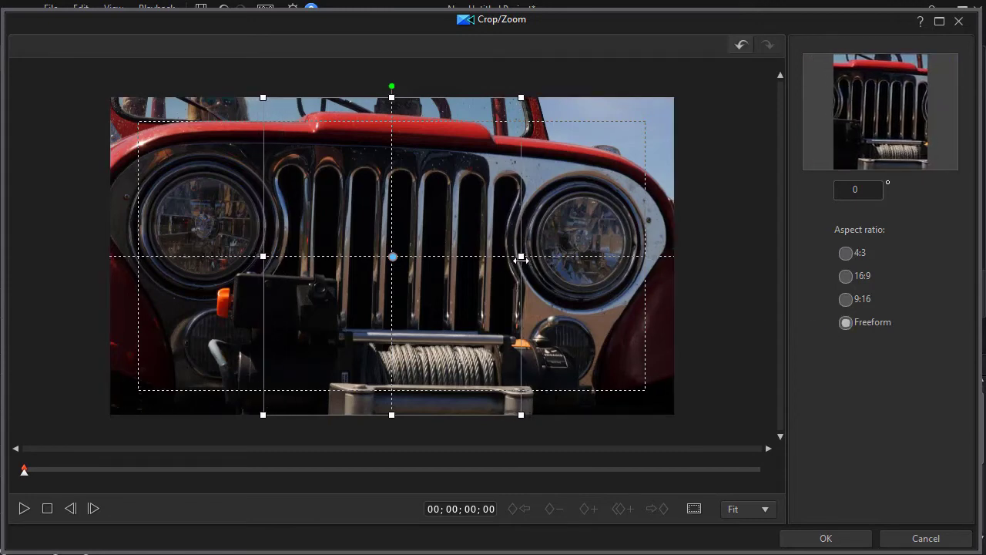
{"action": "left_click_drag", "start_coordinate": [392, 253], "coordinate": [238, 255]}
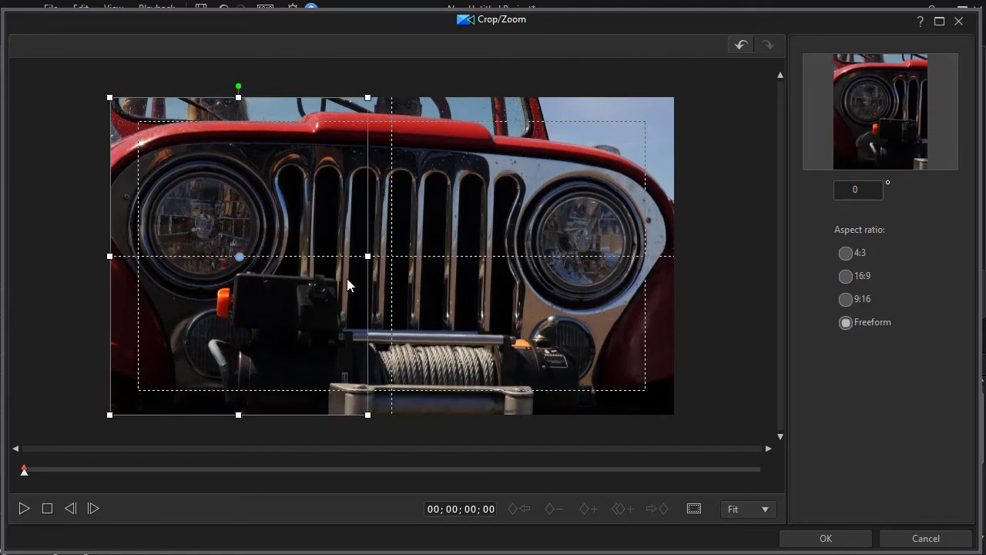
{"action": "left_click_drag", "start_coordinate": [367, 256], "coordinate": [379, 255]}
{"action": "left_click_drag", "start_coordinate": [238, 255], "coordinate": [249, 256]}
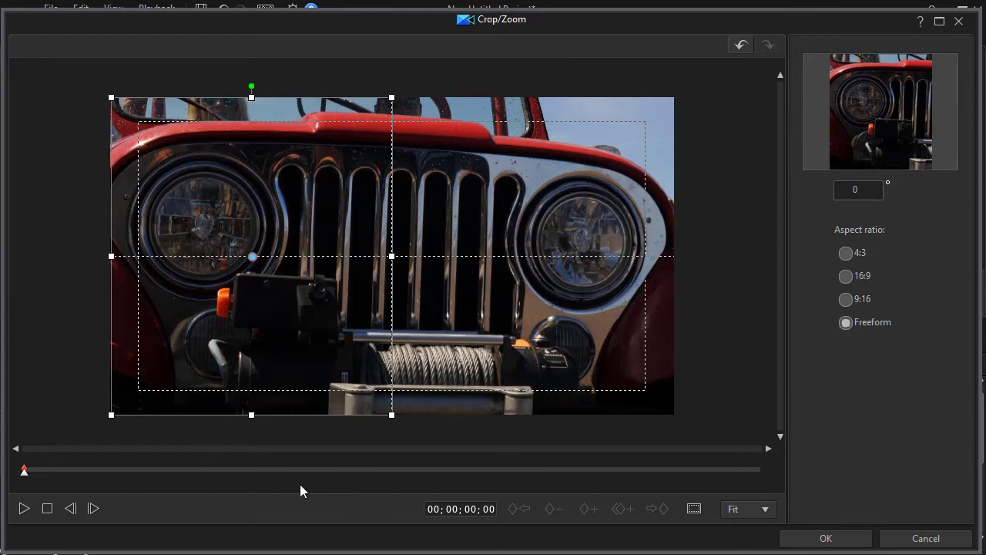
- Add jeep crop keyframes at 00;00;05;08 and 00;00;17;20 alongside the existing ones
{"action": "left_click", "coordinate": [373, 469]}
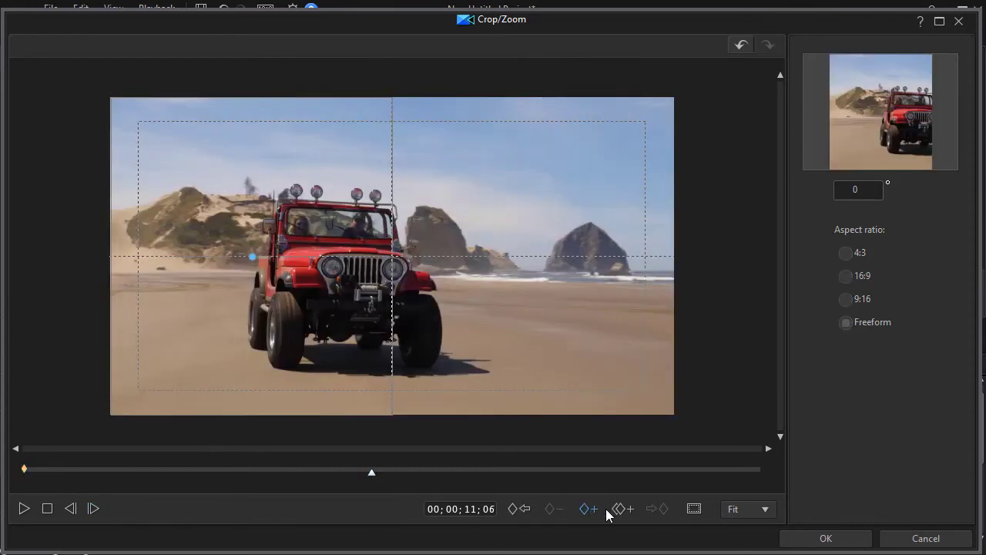
{"action": "left_click", "coordinate": [573, 469]}
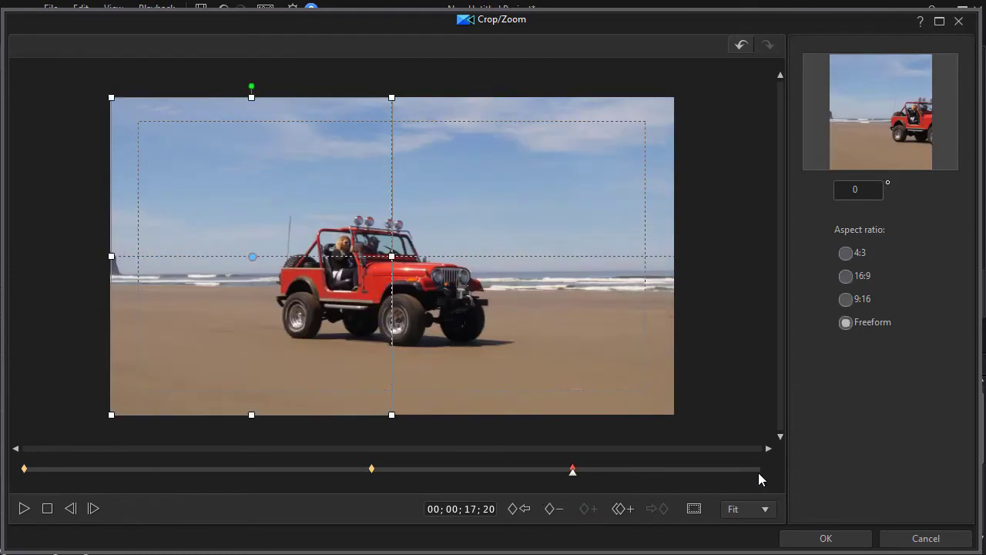
{"action": "left_click", "coordinate": [756, 469]}
{"action": "left_click", "coordinate": [190, 472]}
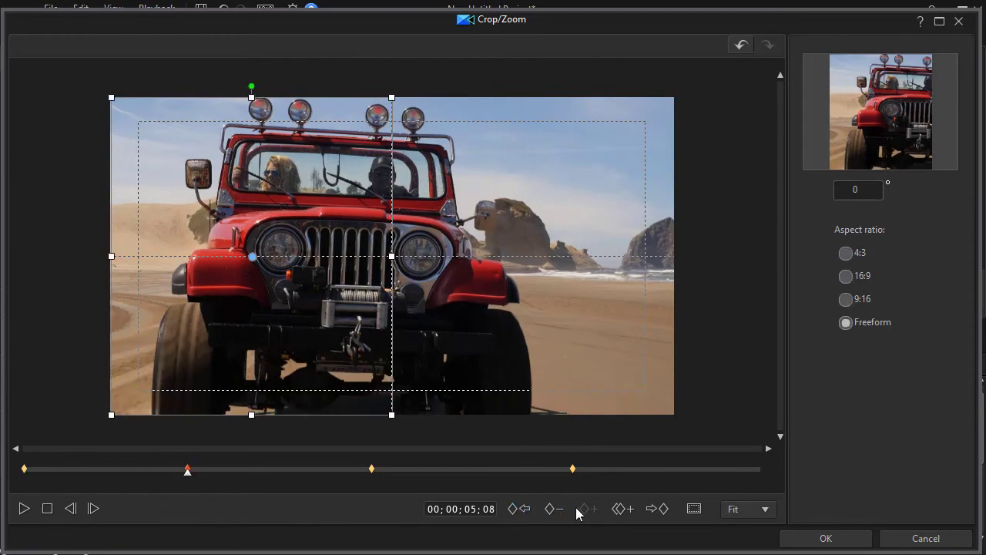
- Slide the crop box right onto the jeep's grille at the first keyframe and at 05;08
{"action": "left_click", "coordinate": [514, 511]}
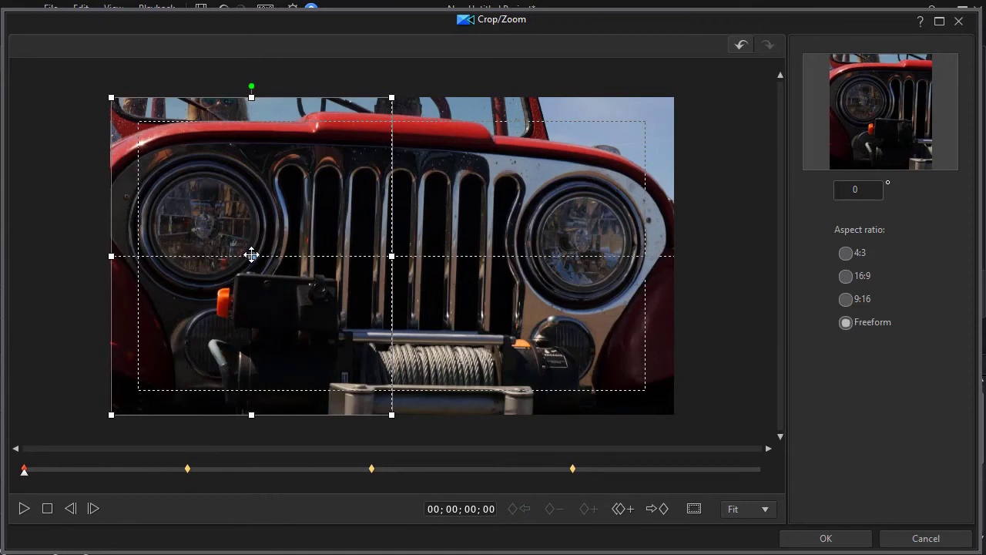
{"action": "left_click_drag", "start_coordinate": [252, 257], "coordinate": [390, 256]}
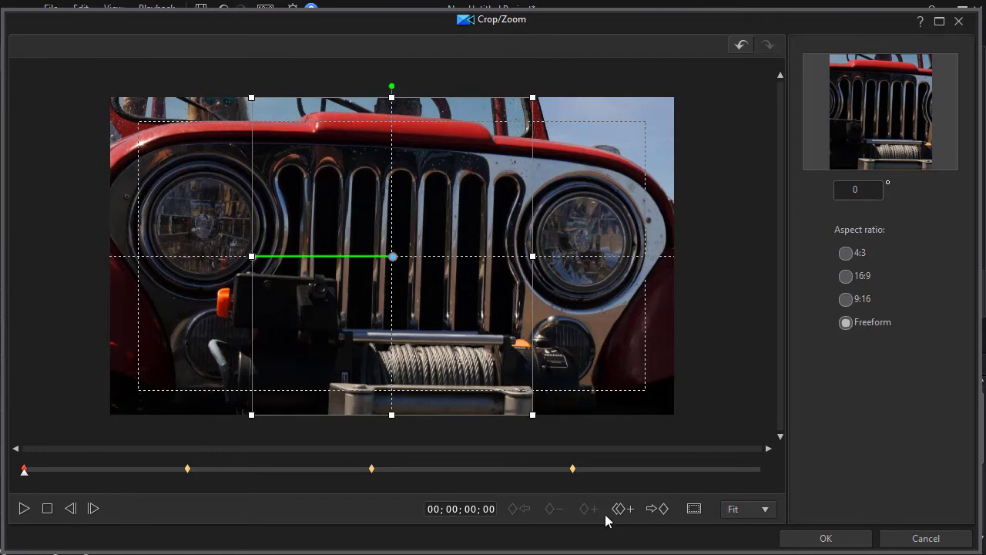
{"action": "left_click", "coordinate": [659, 514]}
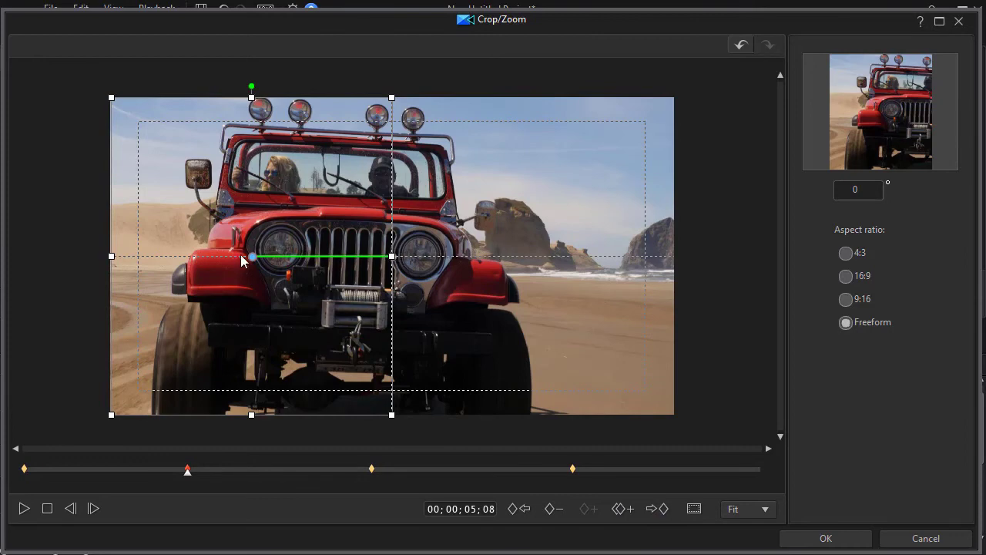
{"action": "left_click_drag", "start_coordinate": [255, 254], "coordinate": [345, 258]}
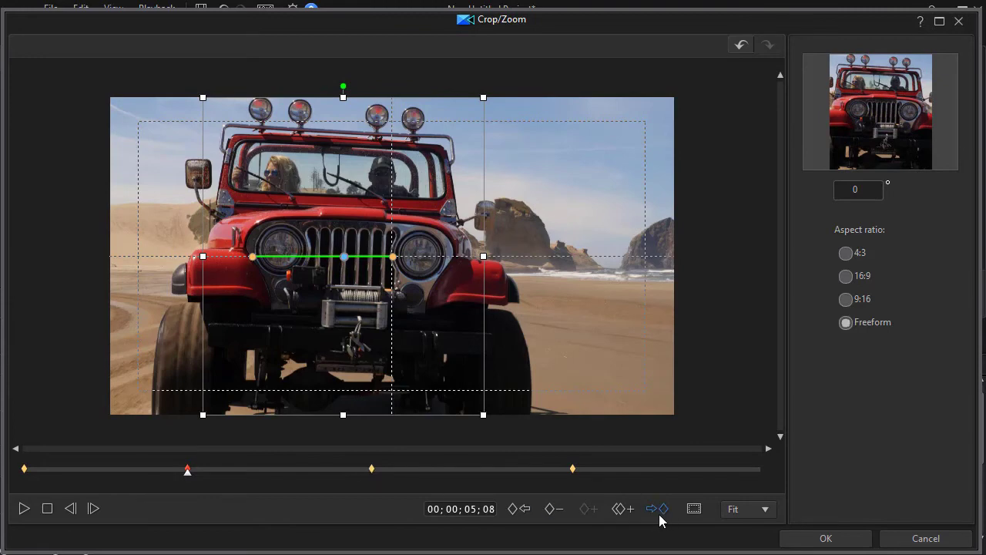
{"action": "left_click", "coordinate": [658, 514]}
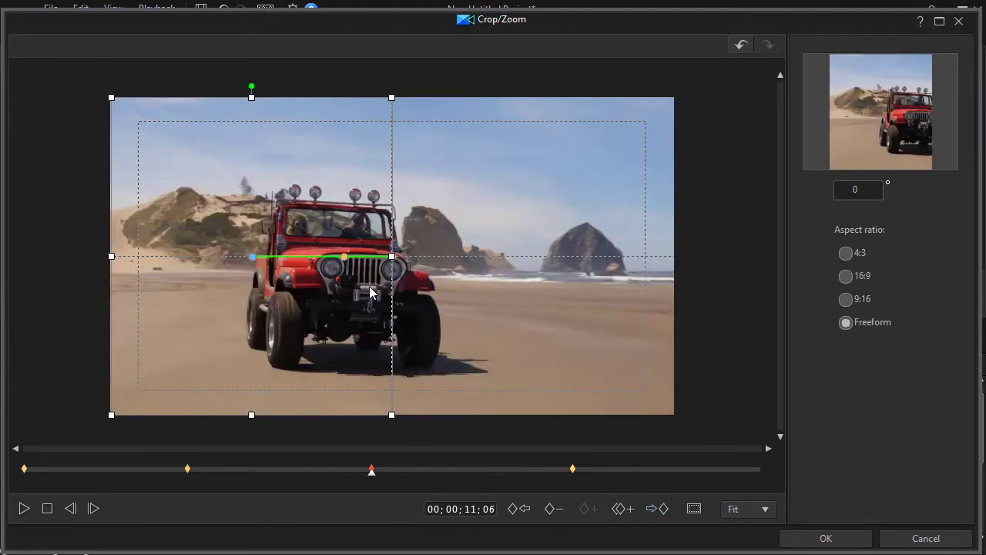
- Recentre the crop box on the jeep at 11;06, 17;20 and the clip end, then apply the crop
{"action": "left_click_drag", "start_coordinate": [246, 256], "coordinate": [348, 257]}
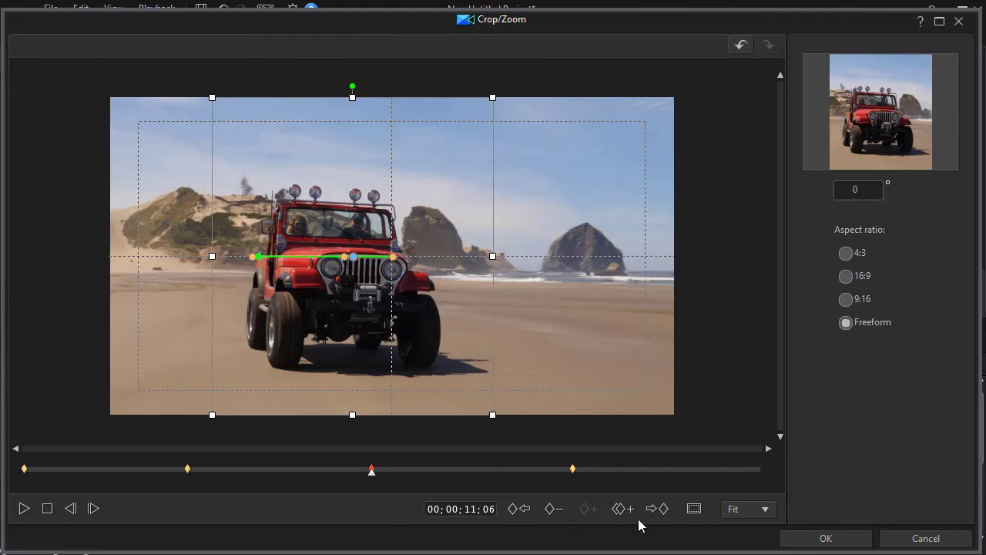
{"action": "left_click", "coordinate": [659, 511]}
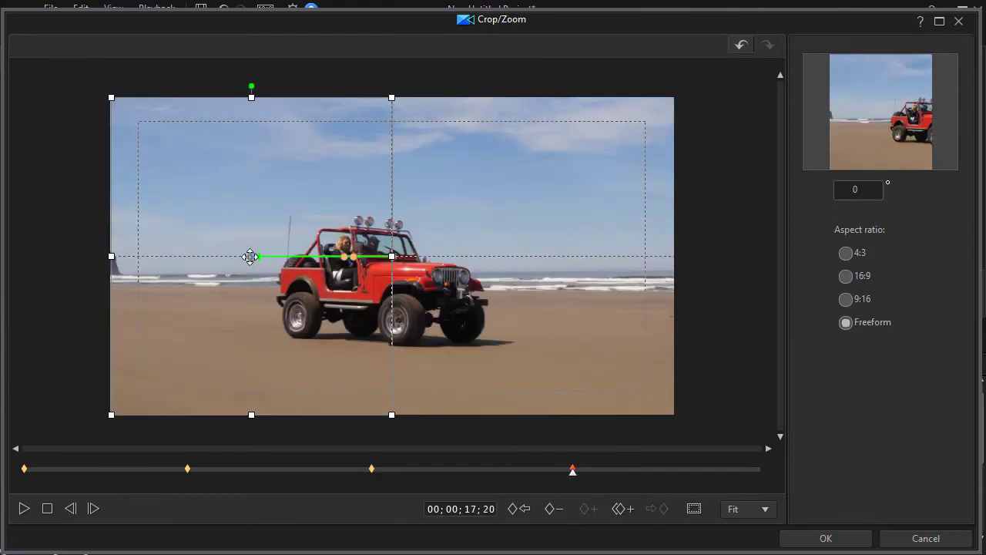
{"action": "left_click_drag", "start_coordinate": [252, 258], "coordinate": [376, 259]}
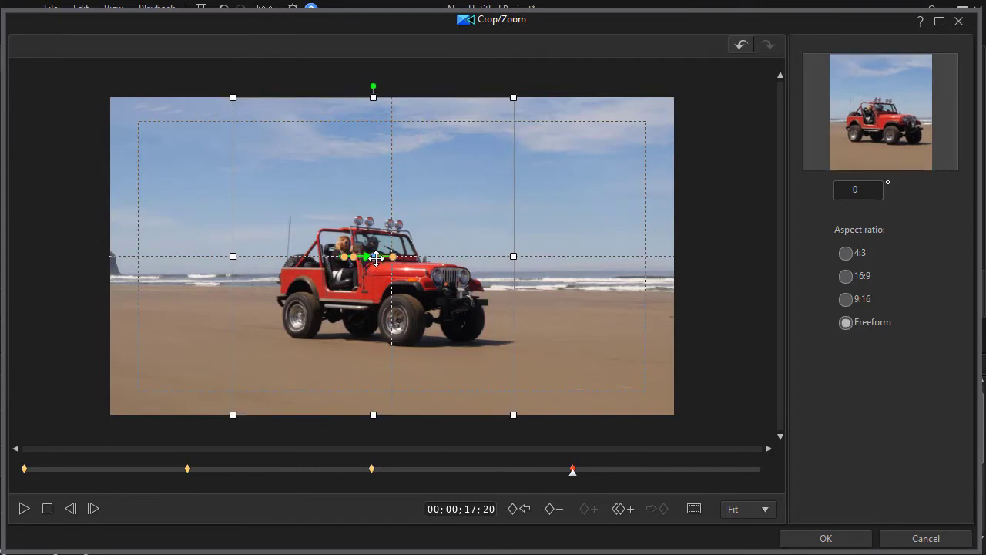
{"action": "key", "text": "End"}
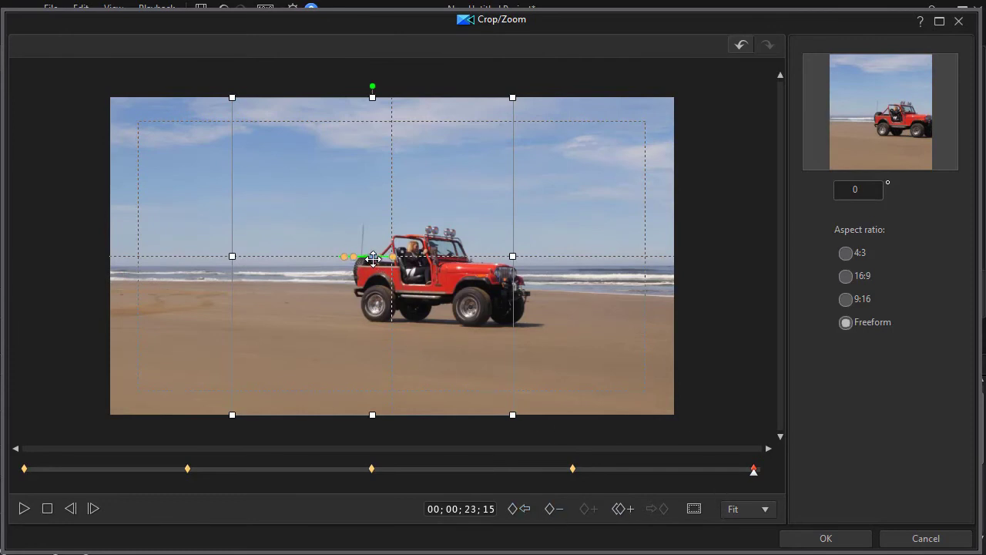
{"action": "left_click_drag", "start_coordinate": [373, 258], "coordinate": [438, 258]}
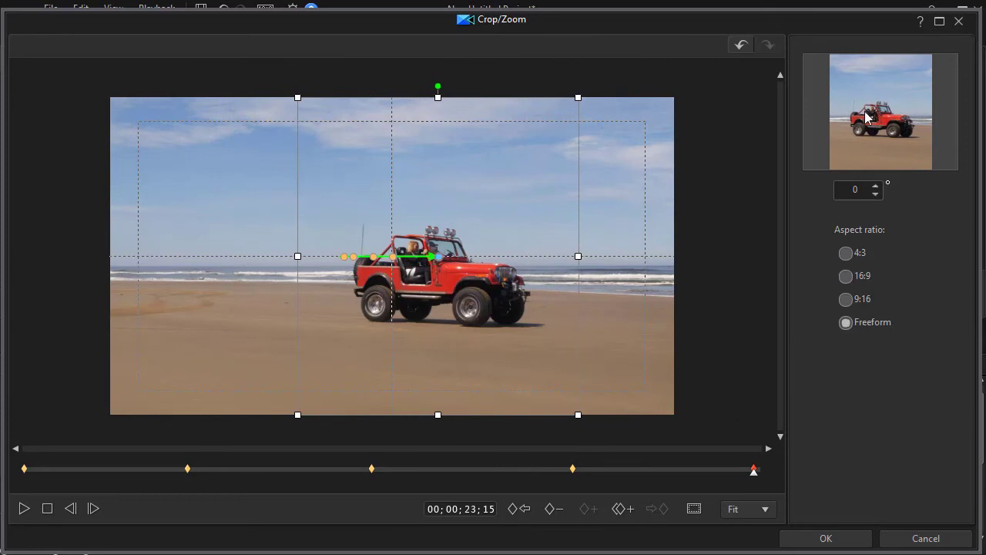
{"action": "left_click", "coordinate": [826, 539]}
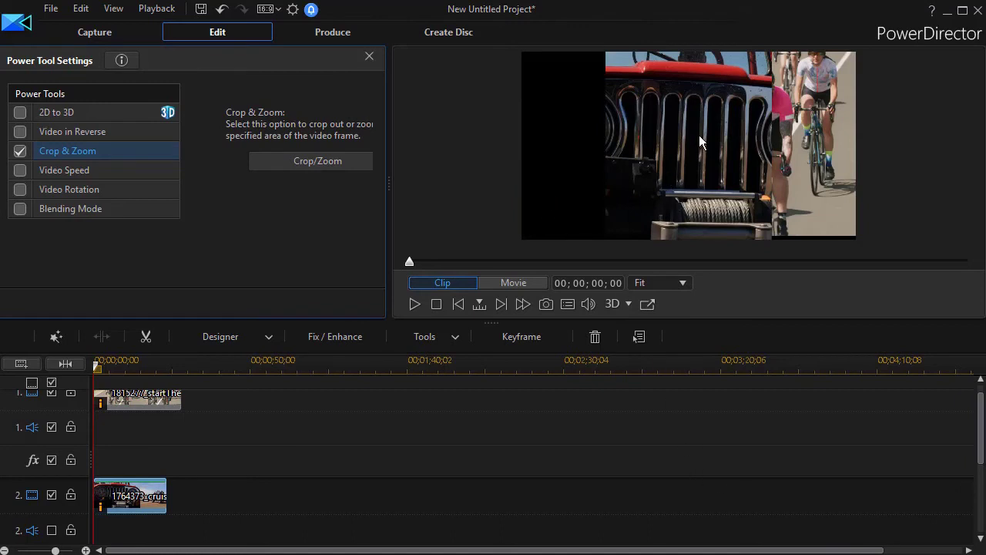
- Shift the jeep clip left in PiP Designer to X 0.251, filling the left half beside the cyclists
{"action": "left_click", "coordinate": [138, 500]}
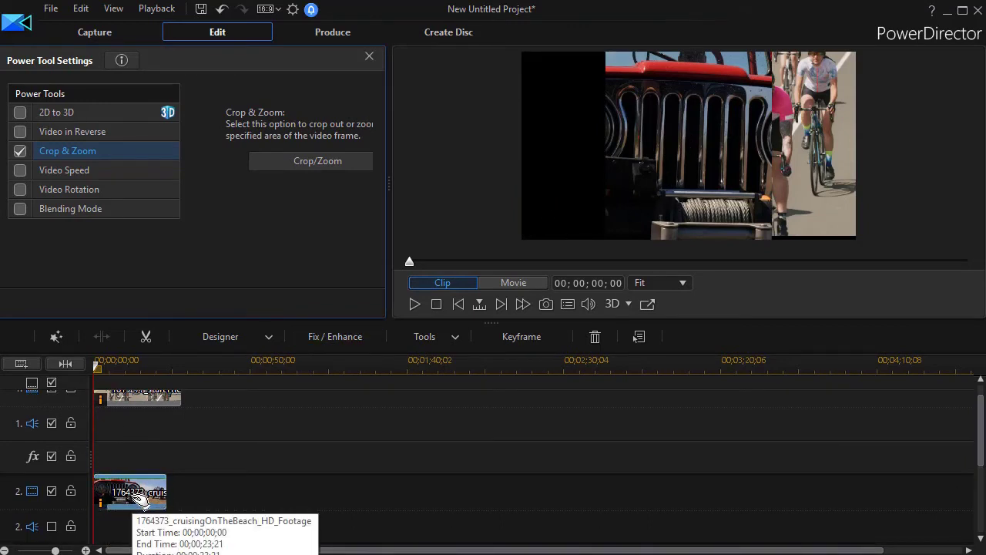
{"action": "double_click", "coordinate": [147, 495]}
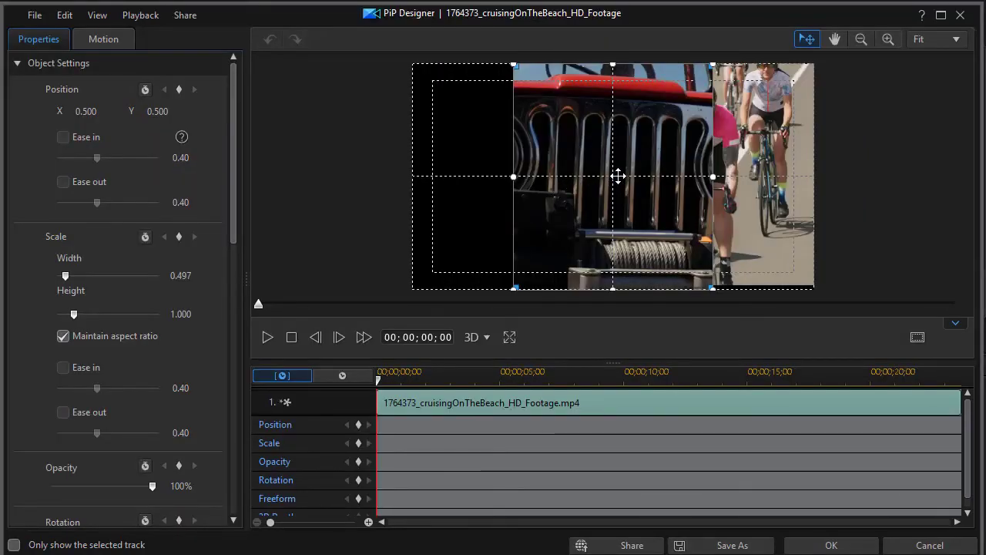
{"action": "left_click_drag", "start_coordinate": [618, 176], "coordinate": [539, 205]}
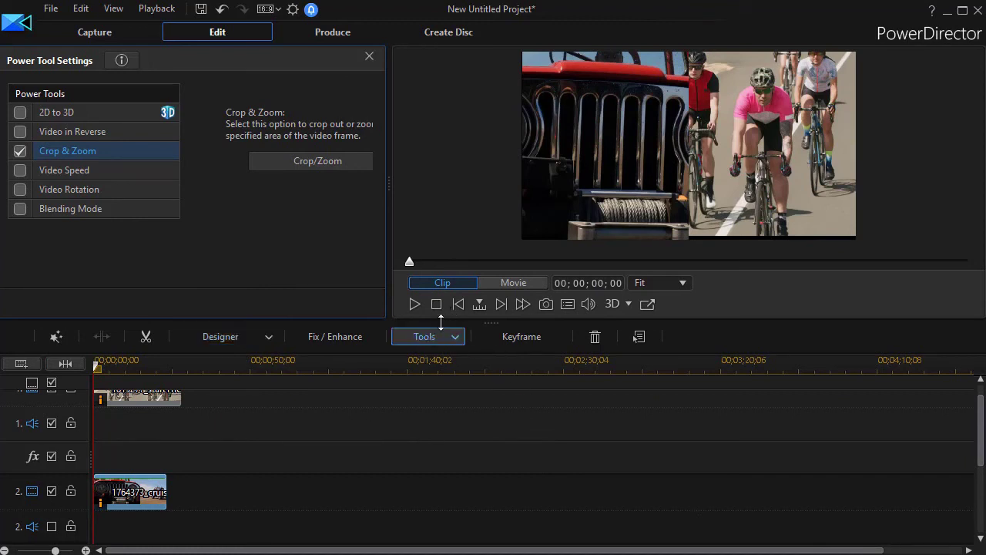
- Switch to Movie mode, enlarge the preview panel, and play back the finished split screen
{"action": "left_click", "coordinate": [513, 283]}
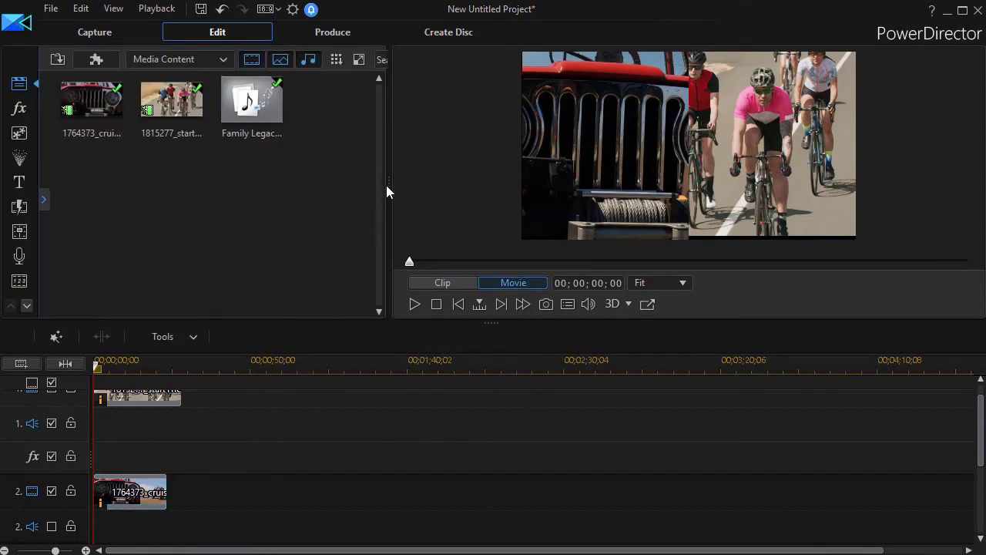
{"action": "left_click_drag", "start_coordinate": [390, 180], "coordinate": [197, 184]}
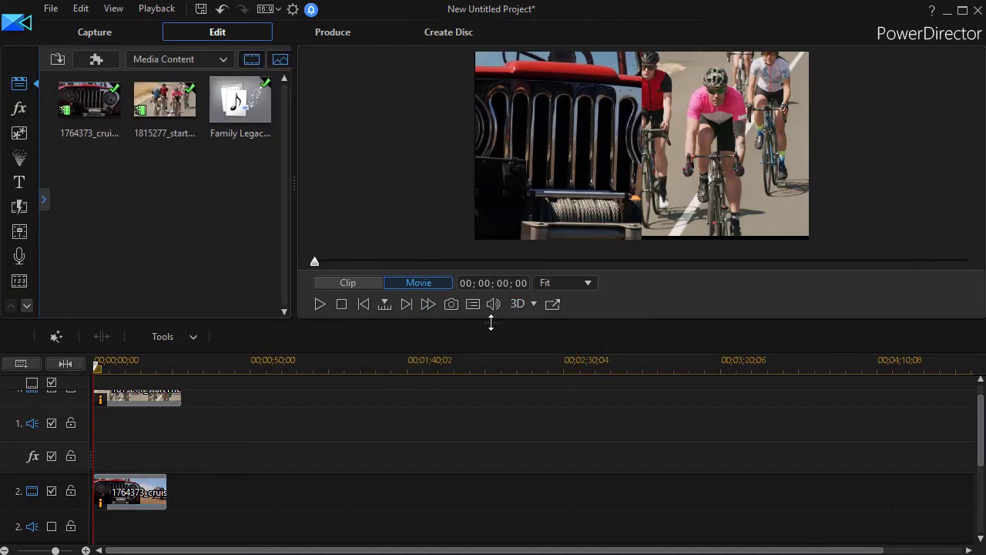
{"action": "left_click_drag", "start_coordinate": [490, 331], "coordinate": [462, 478]}
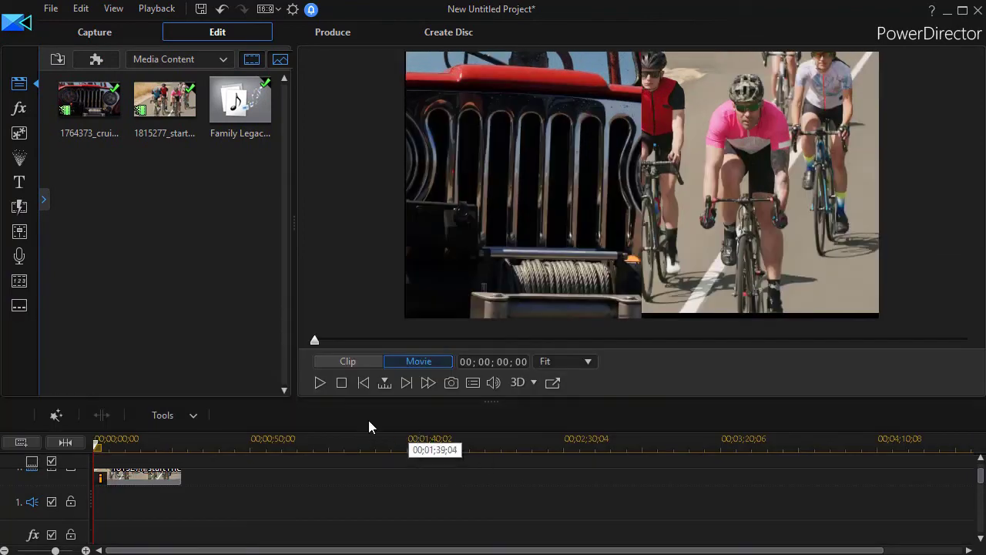
{"action": "left_click", "coordinate": [319, 382]}
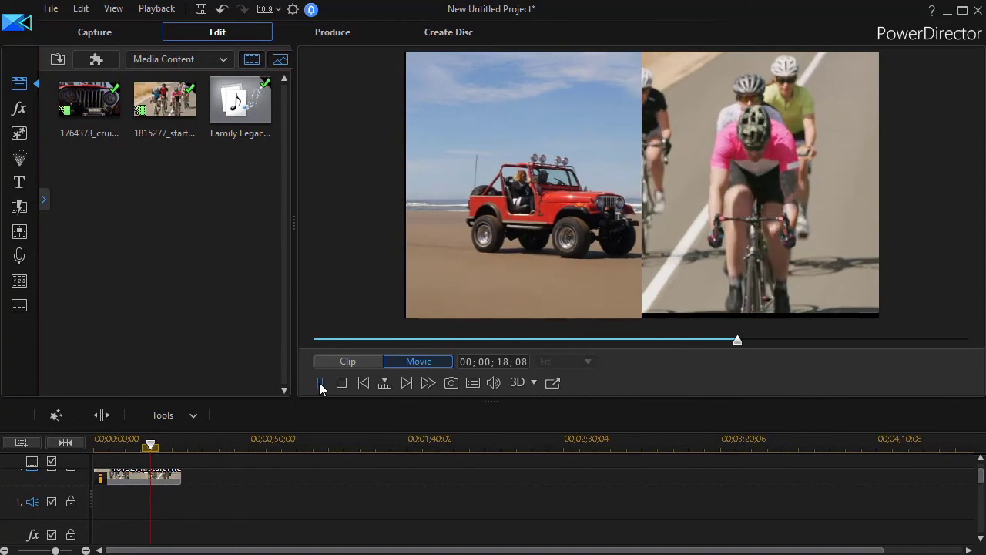
{"action": "left_click", "coordinate": [319, 383]}
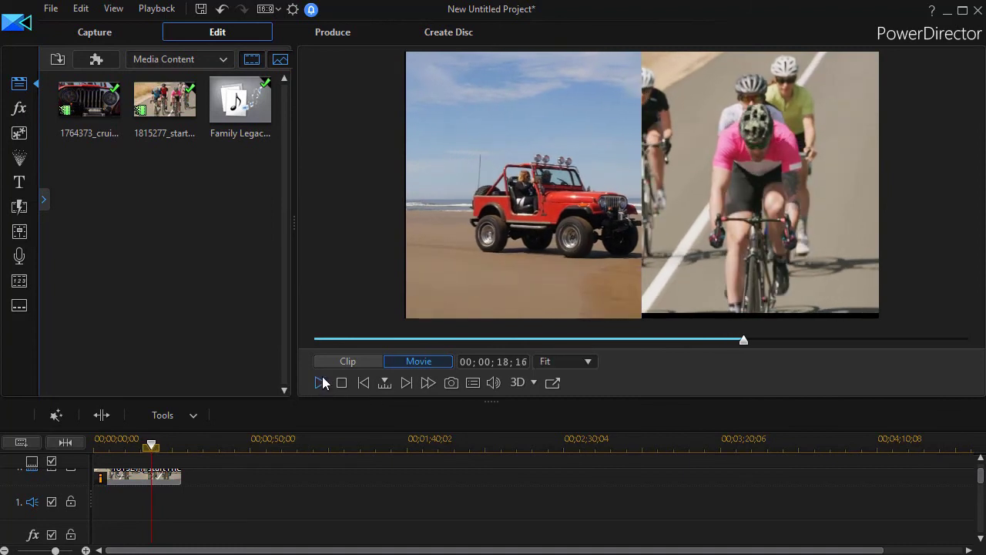